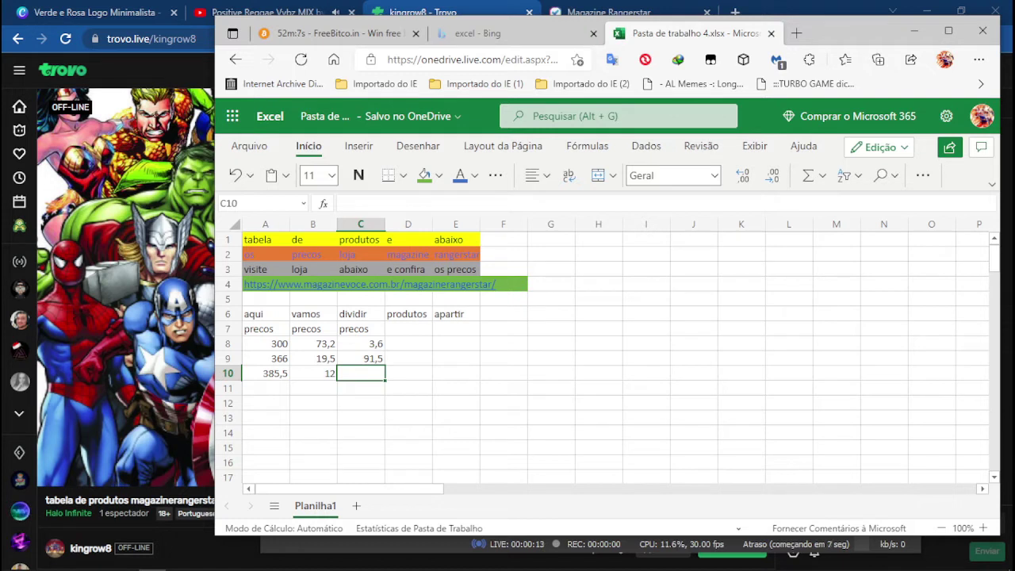
# Step: Enter 54,90 in cell C10 and the header precos in cell D7
pyautogui.write('54')
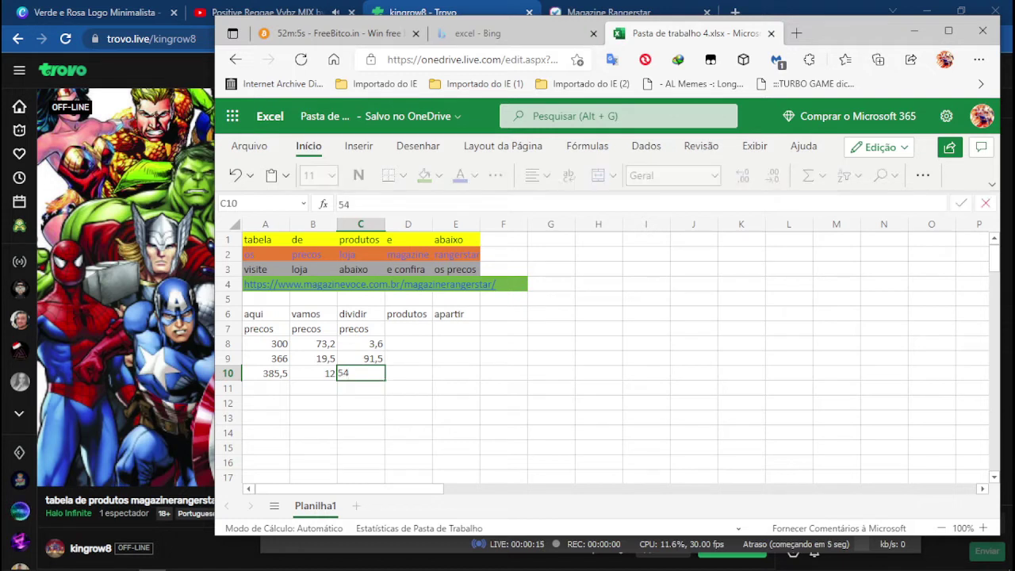
pyautogui.write(',90')
pyautogui.click(408, 329)
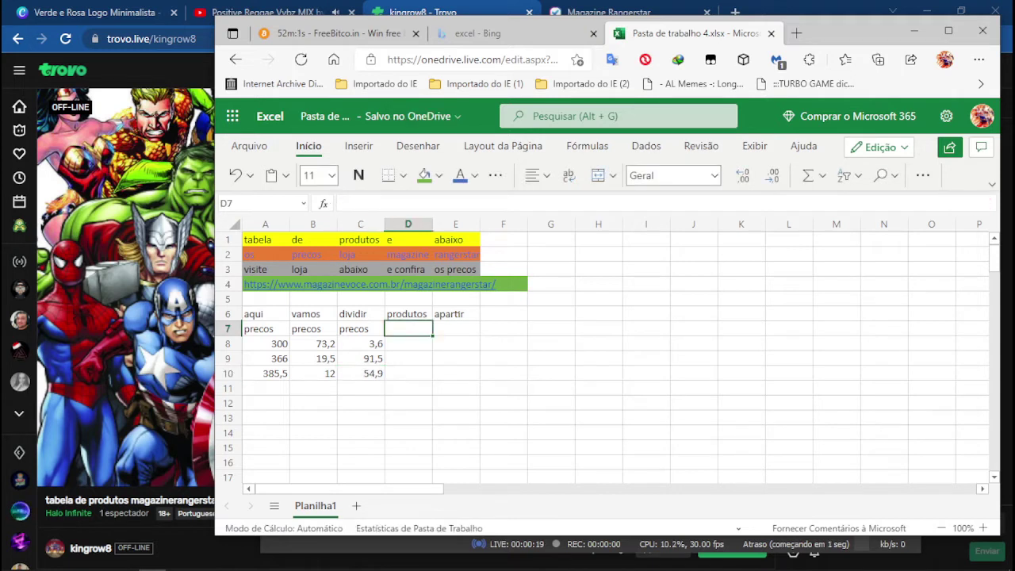
pyautogui.write('prec')
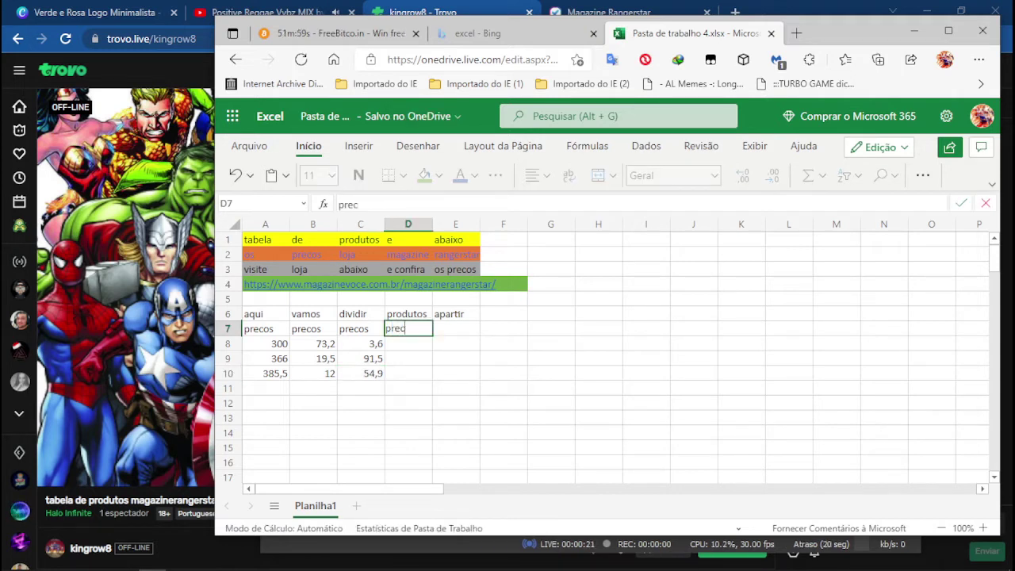
pyautogui.write('os')
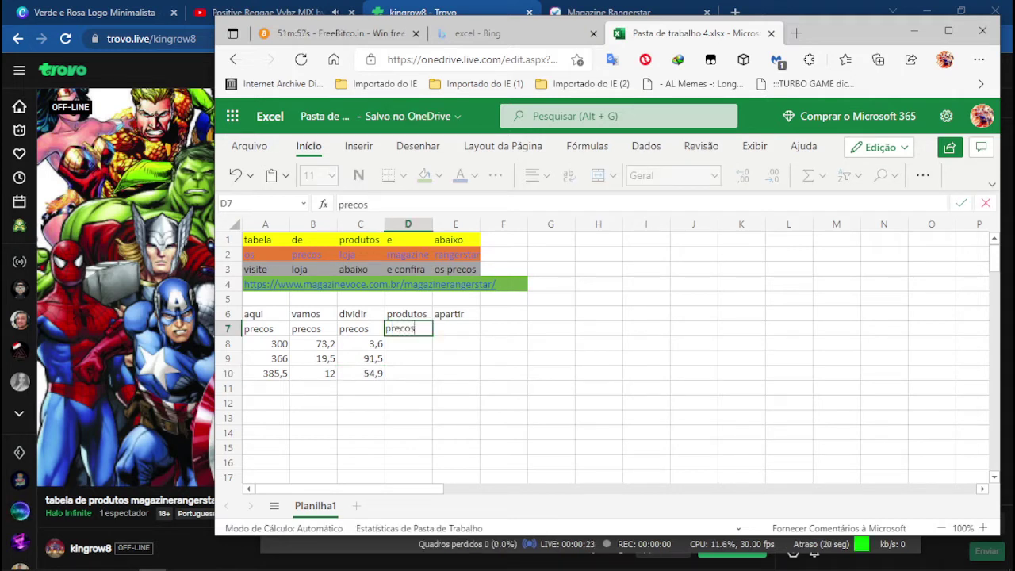
pyautogui.press('Return')
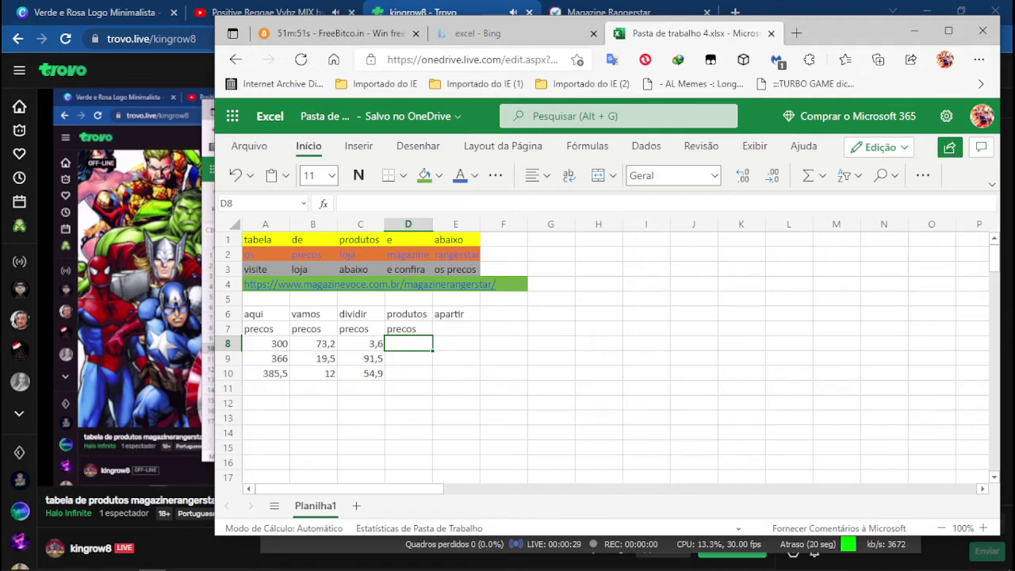
# Step: Fill D8 to D10 of the produtos column with the prices 40,50, 33,00 and 124,50
pyautogui.write('40,')
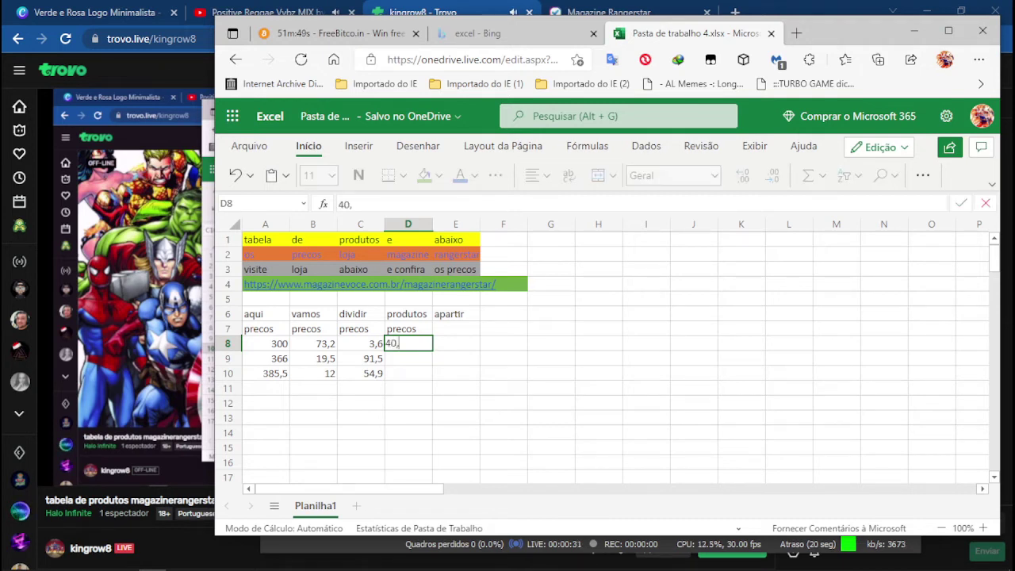
pyautogui.write('50')
pyautogui.press('Return')
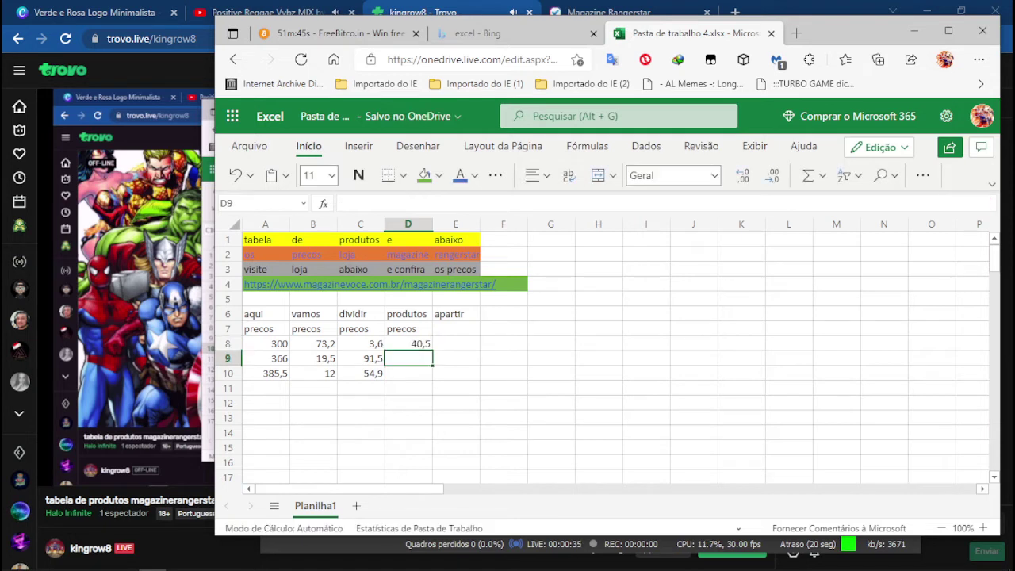
pyautogui.write('33')
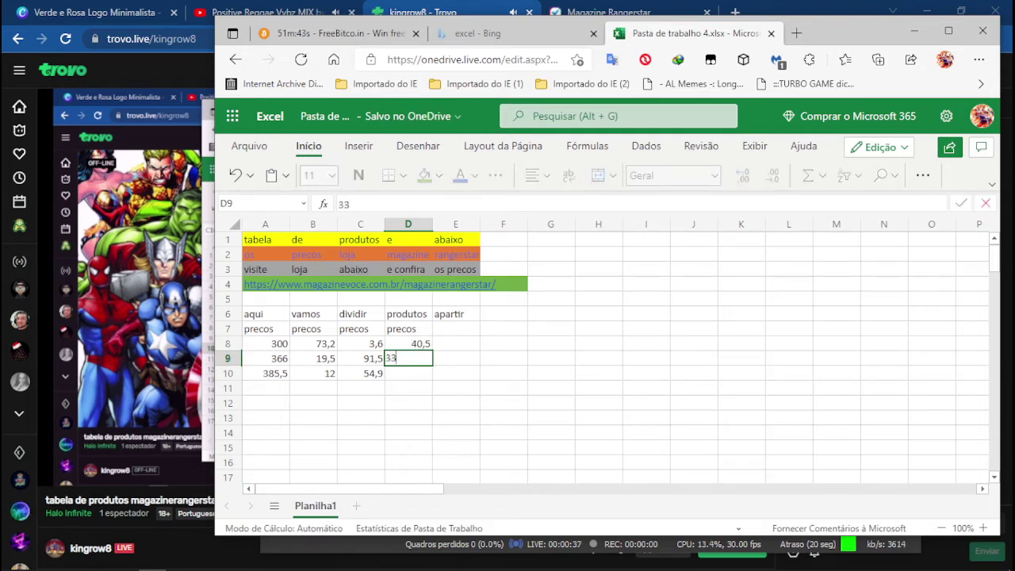
pyautogui.write(',00')
pyautogui.press('Return')
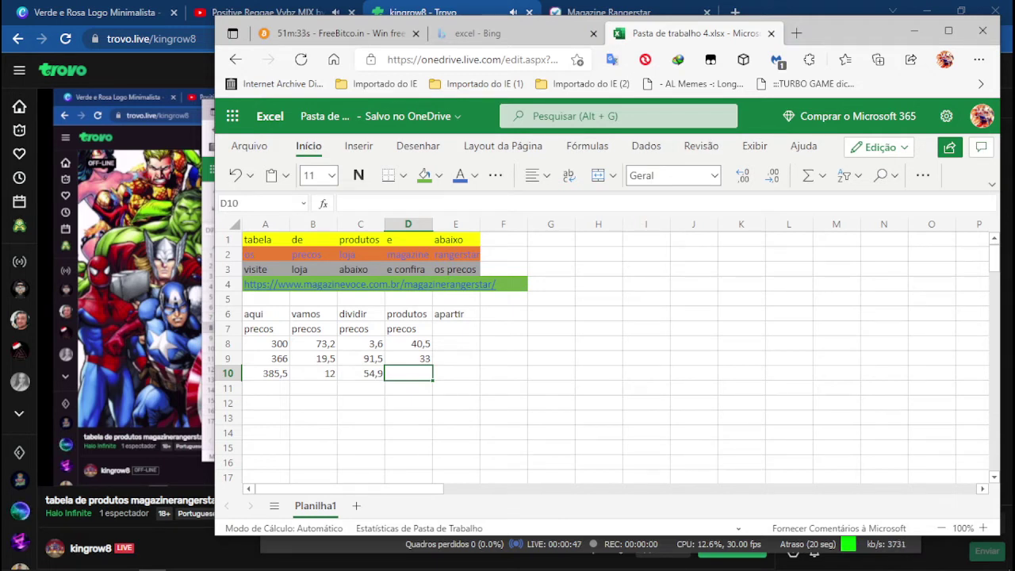
pyautogui.write('12')
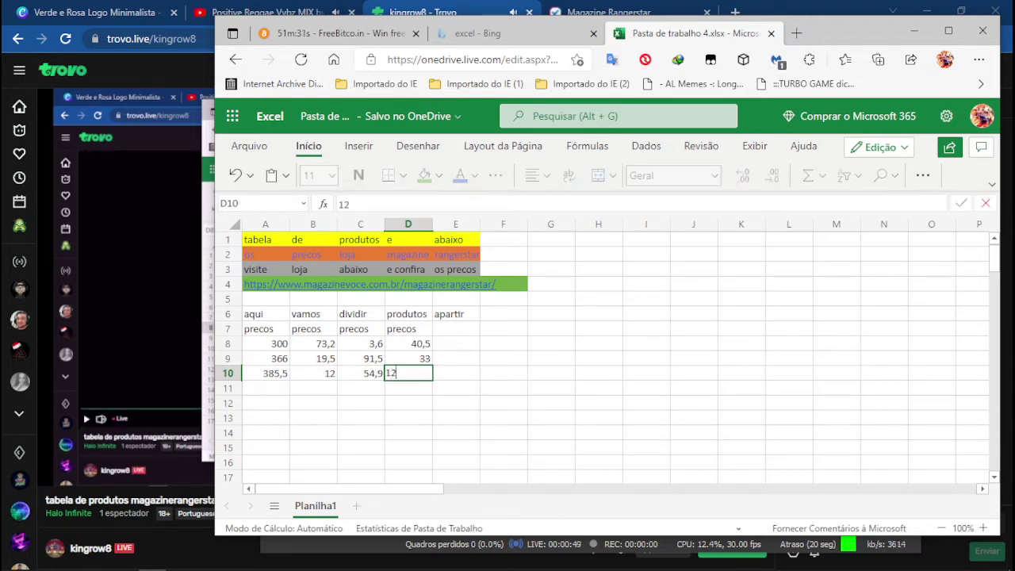
pyautogui.write('4,50')
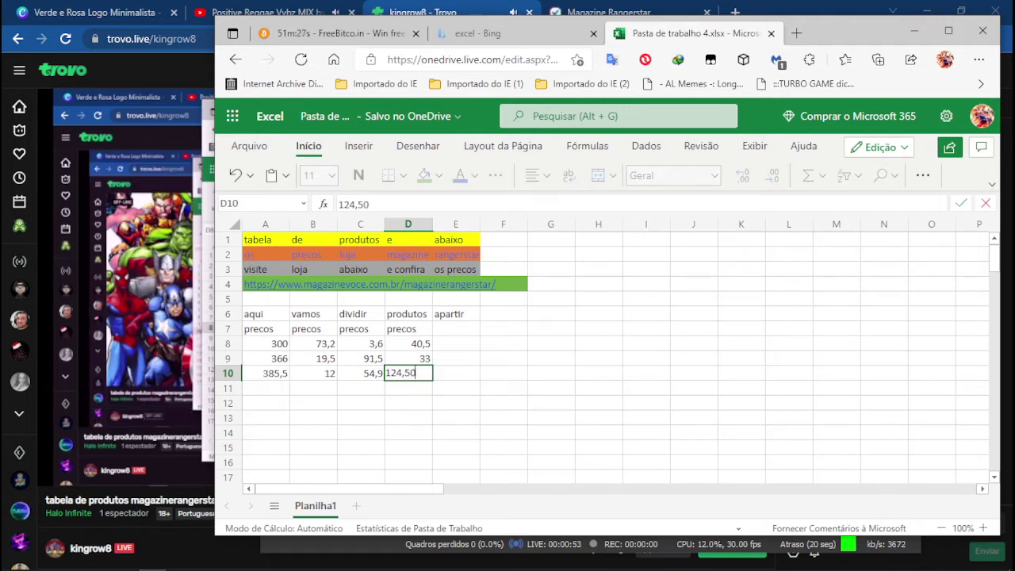
# Step: Enter the header precos in cell E7 under apartir
pyautogui.click(456, 328)
pyautogui.write('p')
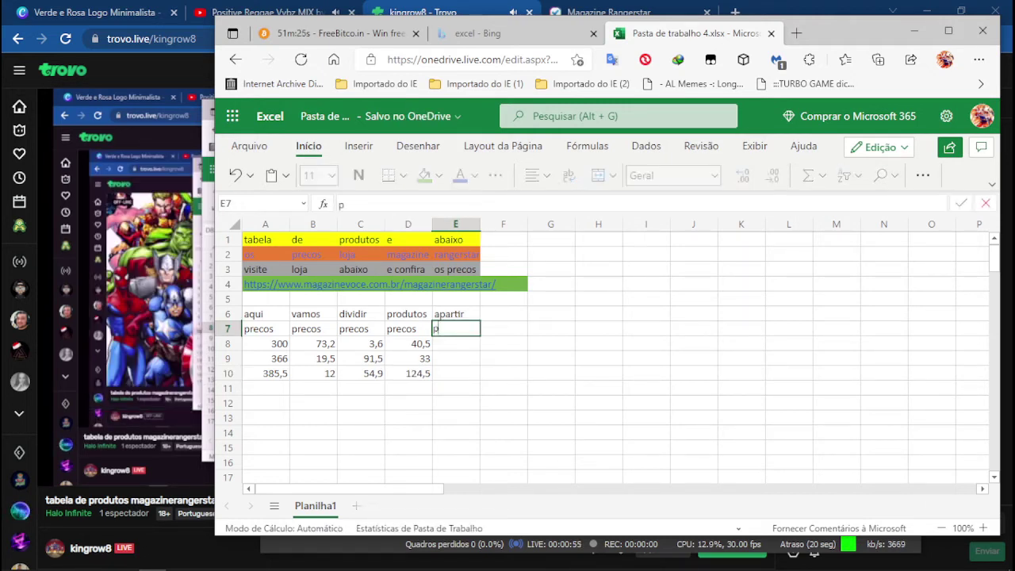
pyautogui.write('recos')
pyautogui.click(456, 373)
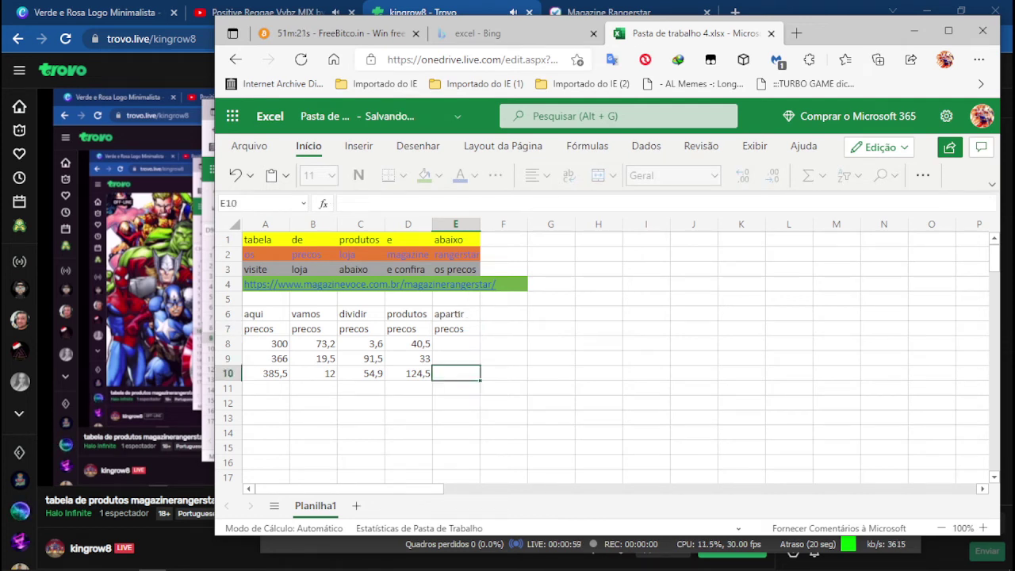
# Step: Fill the precos header cells A7:E7 with green
pyautogui.moveTo(265, 329); pyautogui.dragTo(456, 329)
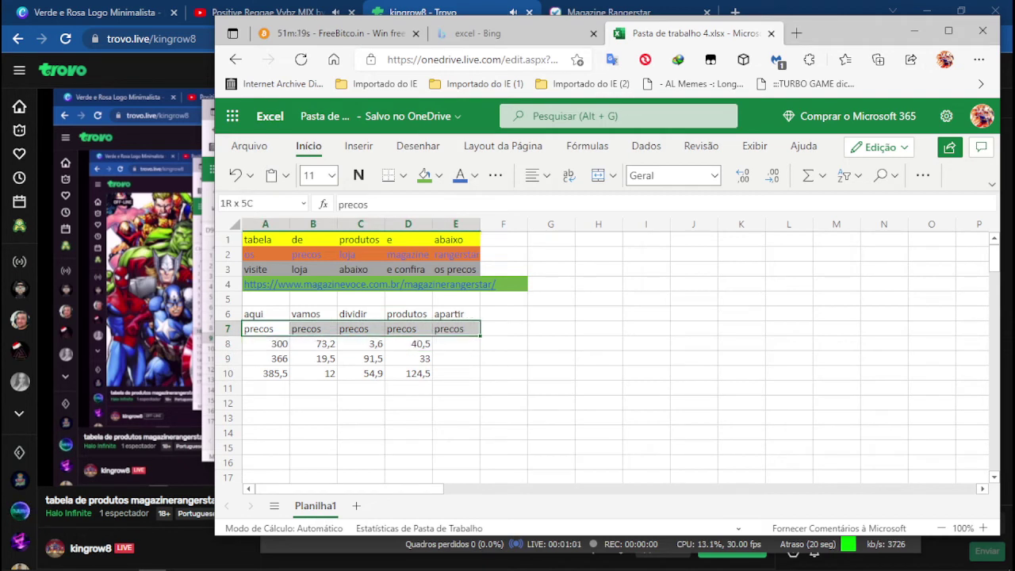
pyautogui.click(424, 176)
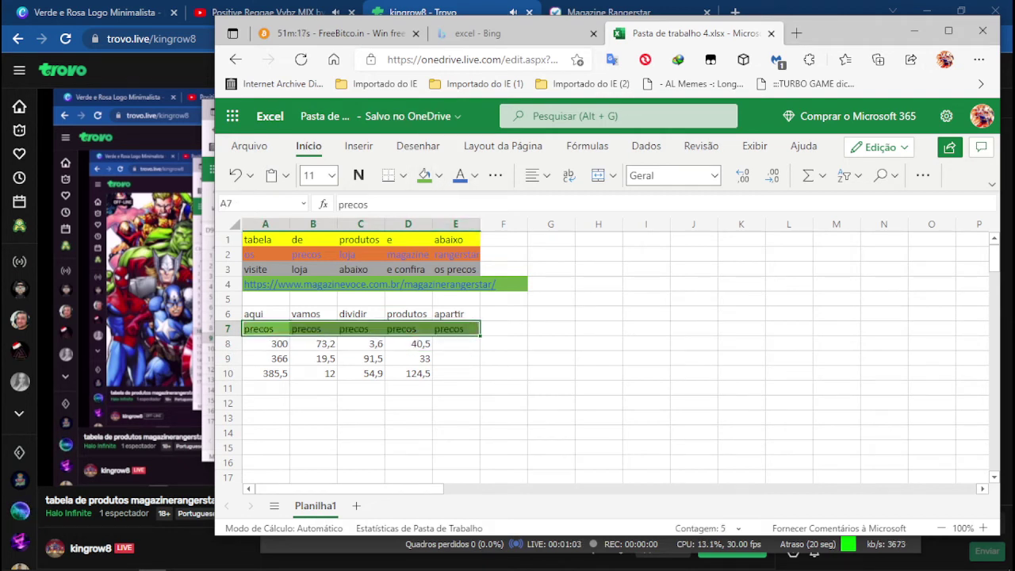
pyautogui.click(503, 403)
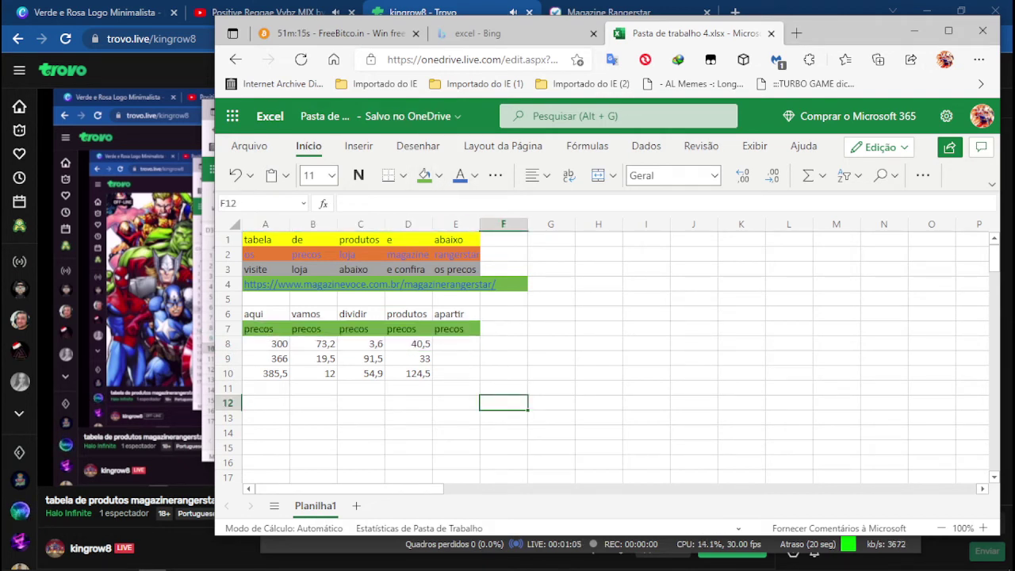
# Step: Fill the header cells A6:E6, from aqui to apartir, with orange
pyautogui.moveTo(266, 314); pyautogui.dragTo(456, 314)
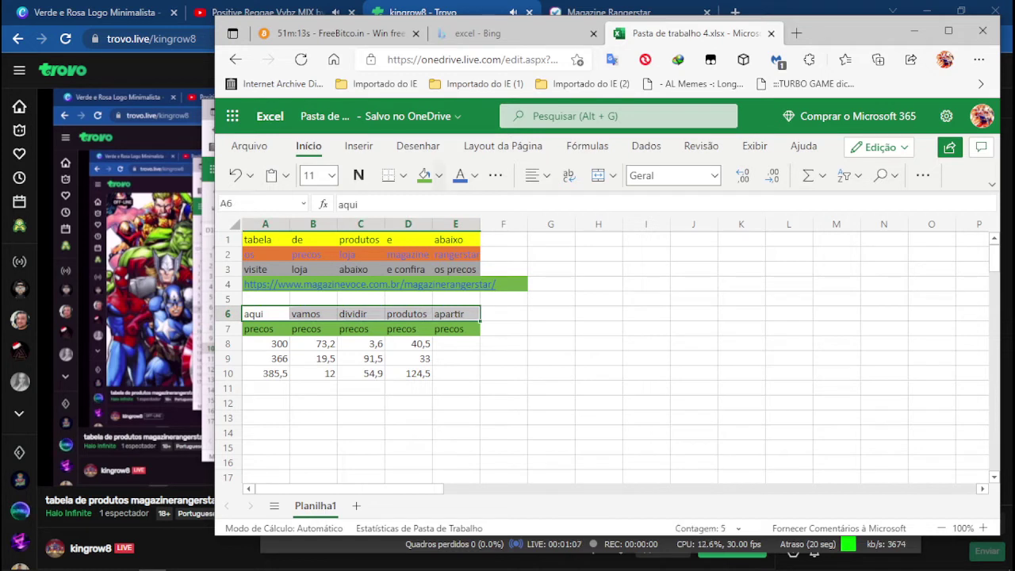
pyautogui.click(438, 175)
pyautogui.click(535, 231)
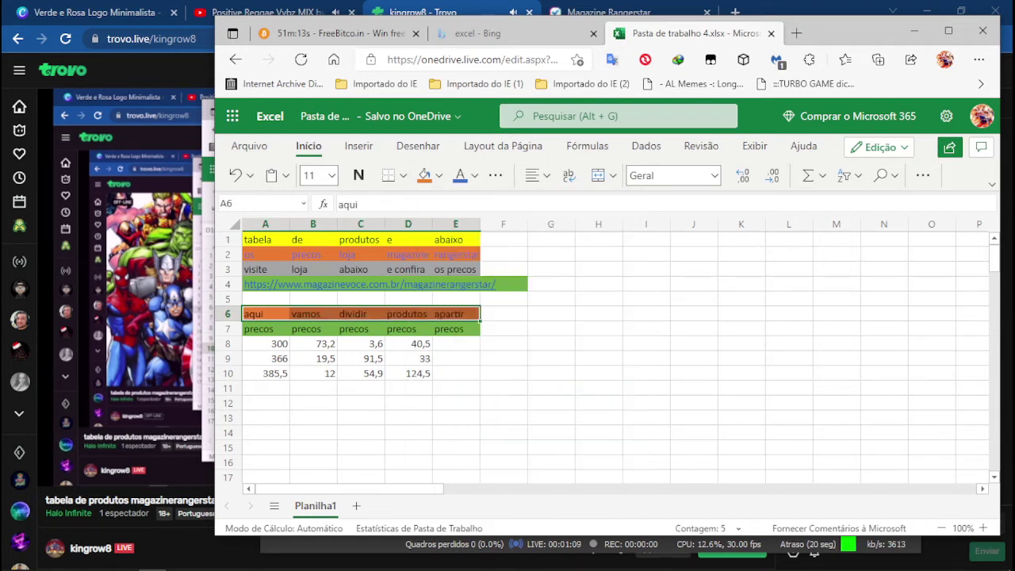
pyautogui.click(504, 403)
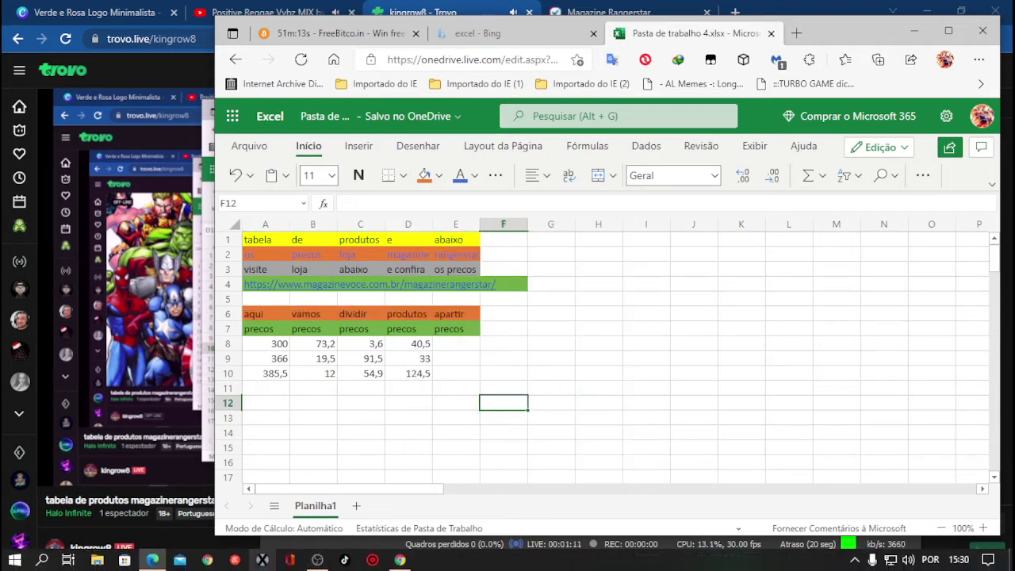
# Step: Switch to the YouTube reggae mix in Chrome and lower the video's volume slightly
pyautogui.click(400, 559)
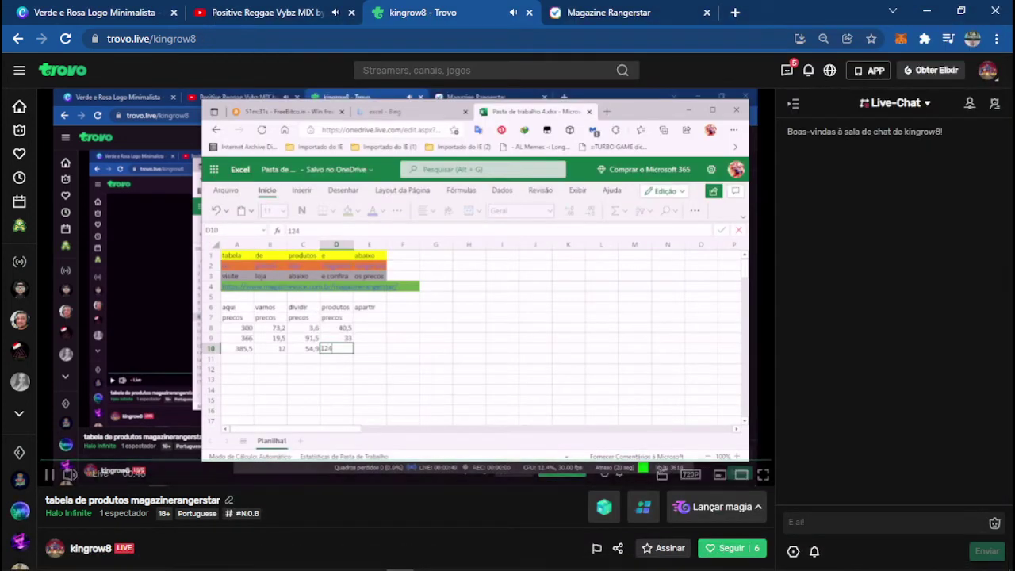
pyautogui.click(268, 13)
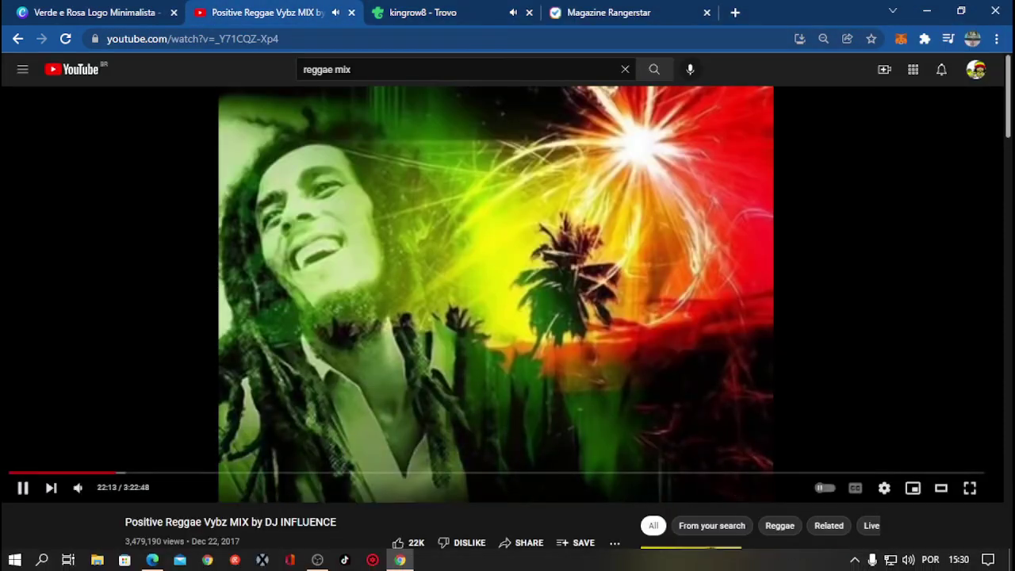
pyautogui.moveTo(103, 488); pyautogui.dragTo(100, 487)
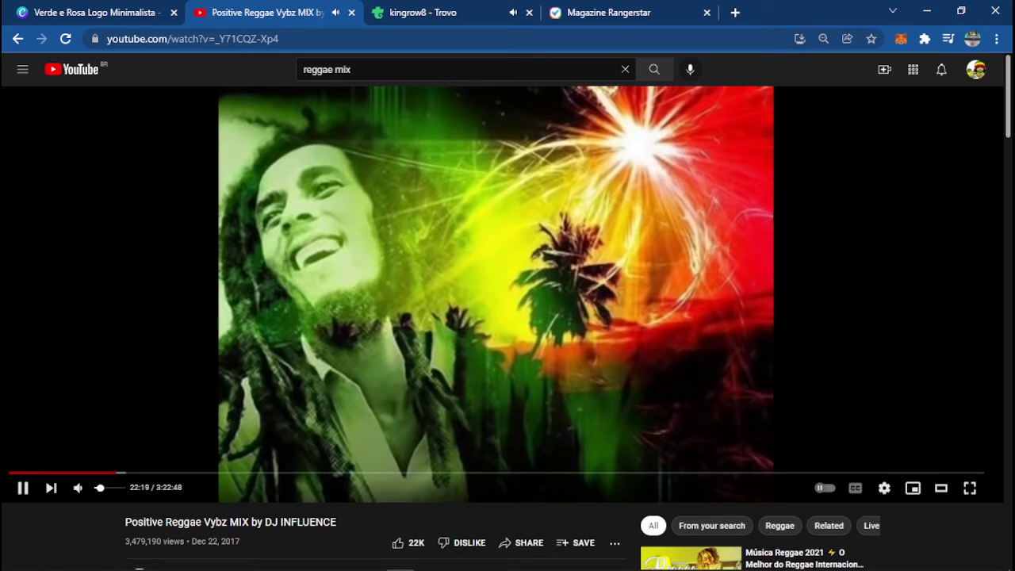
# Step: Return to the Excel workbook in Edge and enter the prices 333,00, 241,50 and 190,50 in E8 to E10
pyautogui.moveTo(401, 560)
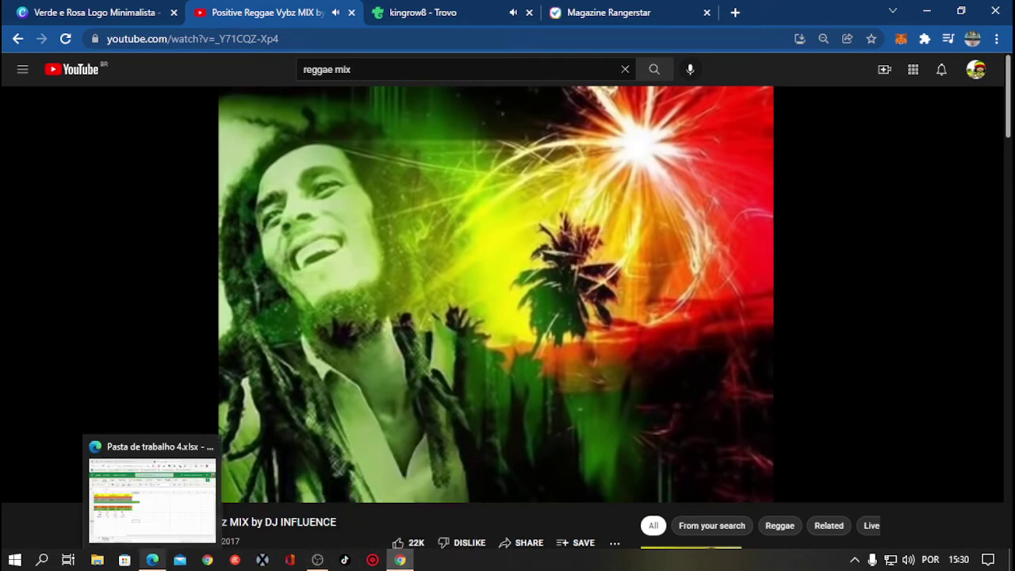
pyautogui.click(152, 560)
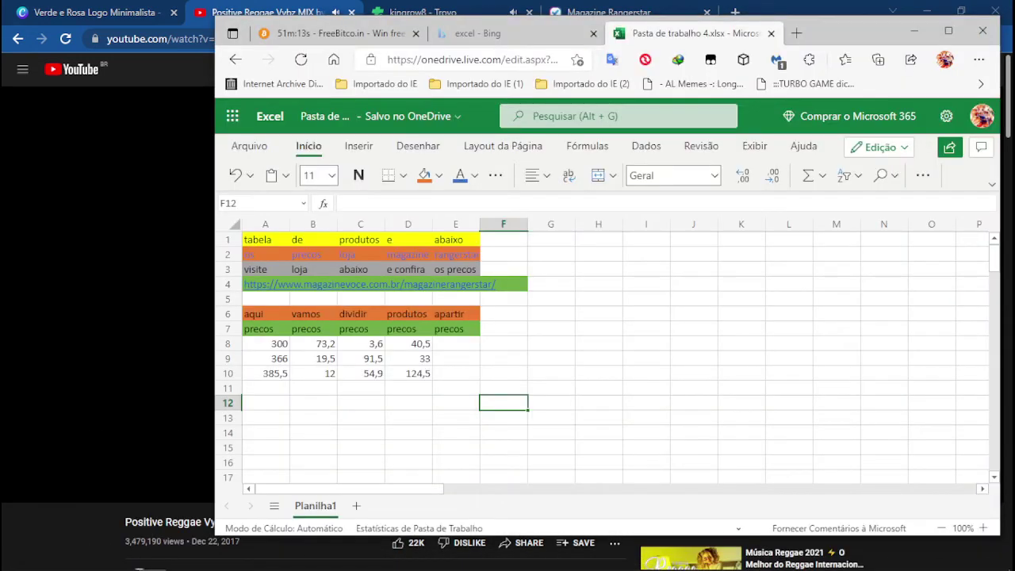
pyautogui.click(456, 343)
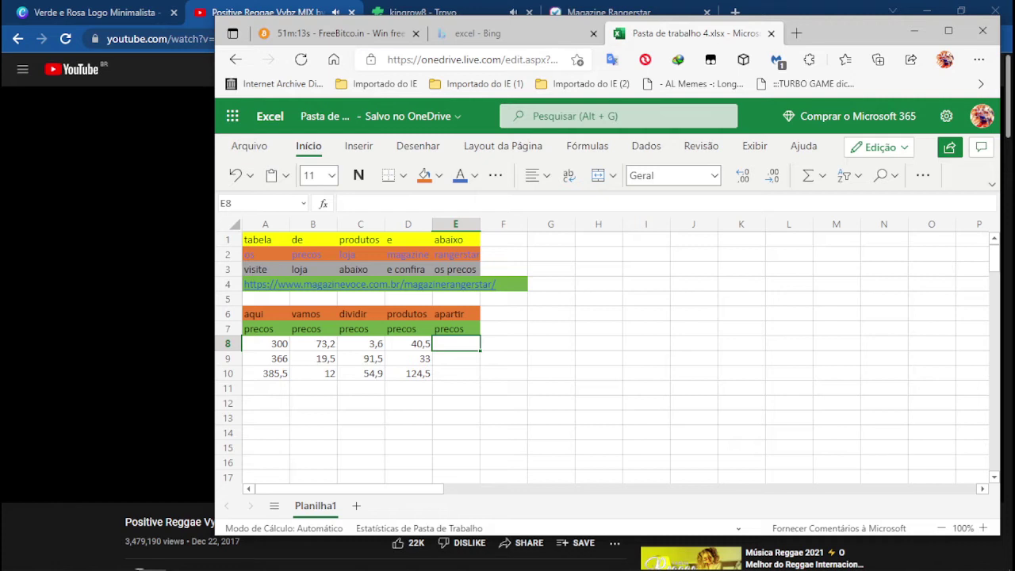
pyautogui.write('33')
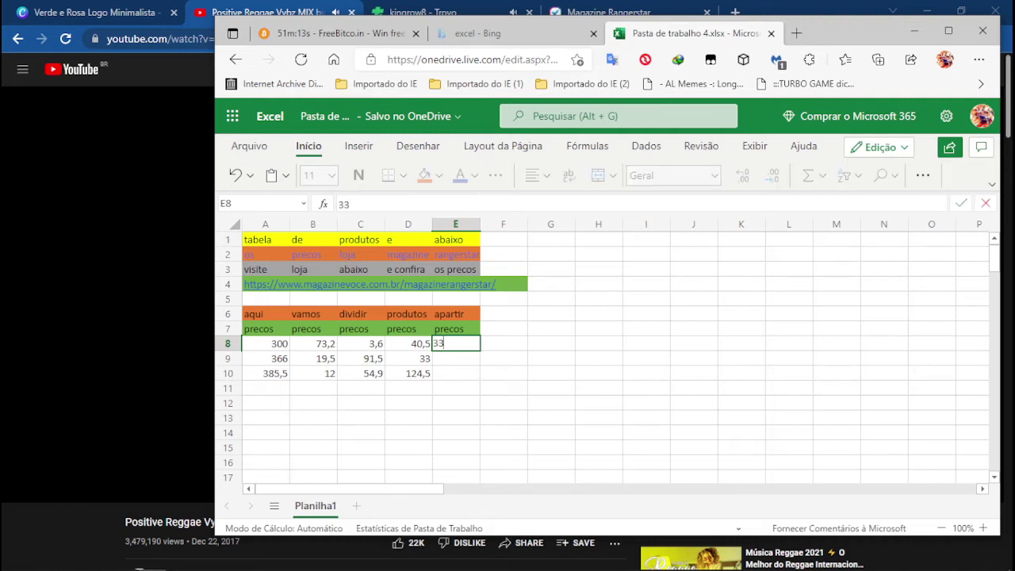
pyautogui.write('3,00')
pyautogui.press('Return')
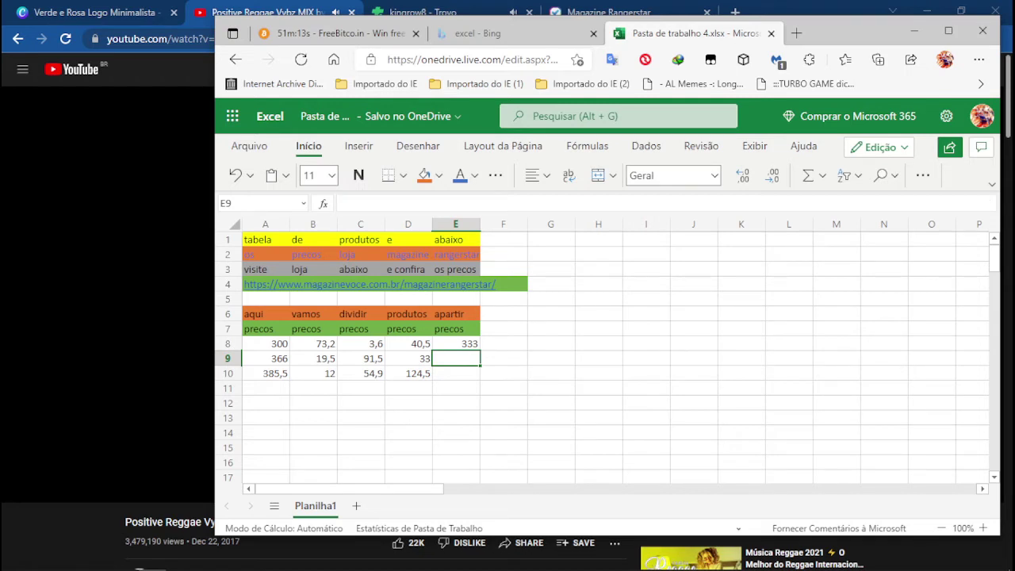
pyautogui.write('241')
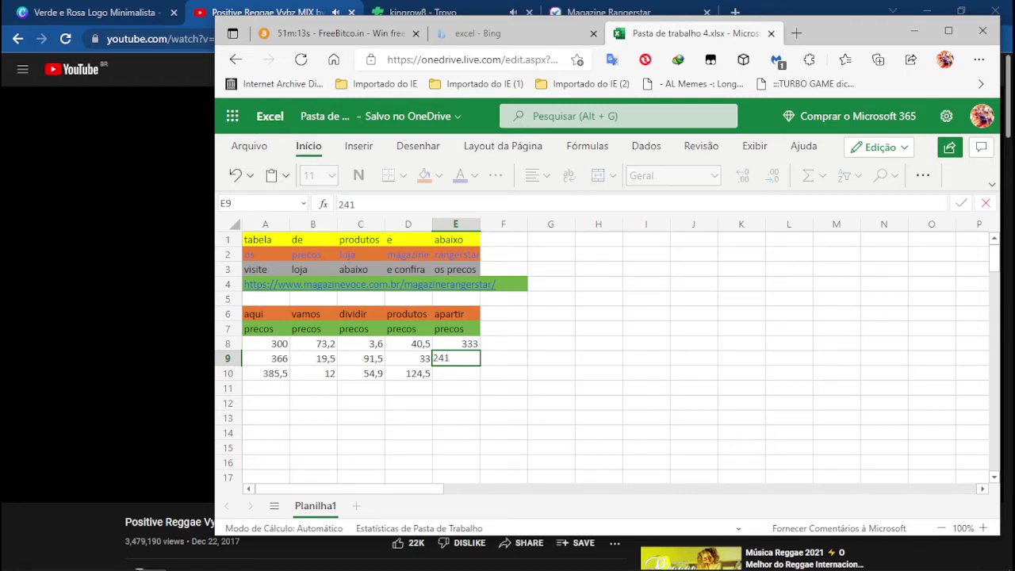
pyautogui.write(',50')
pyautogui.press('Return')
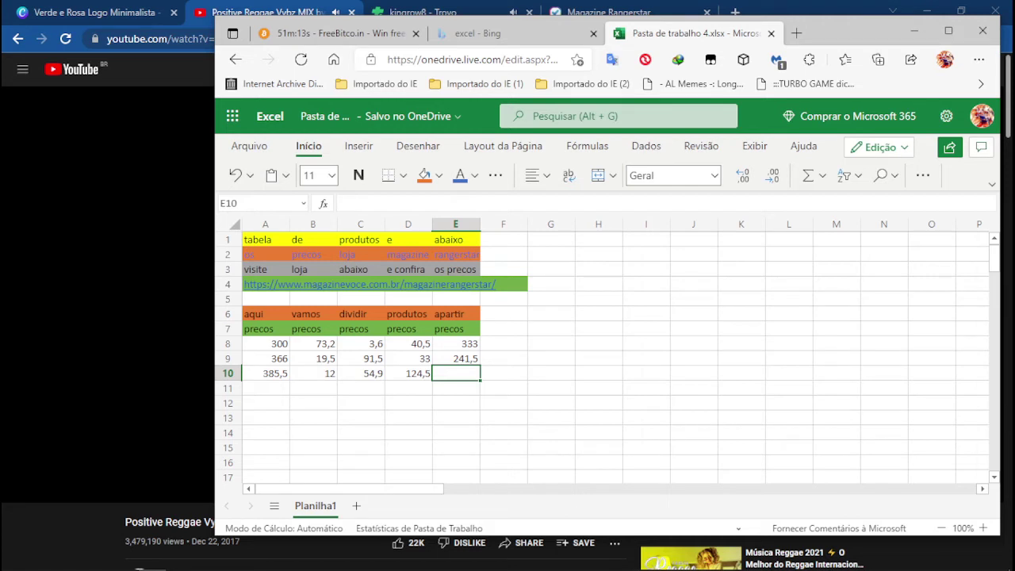
pyautogui.write('190')
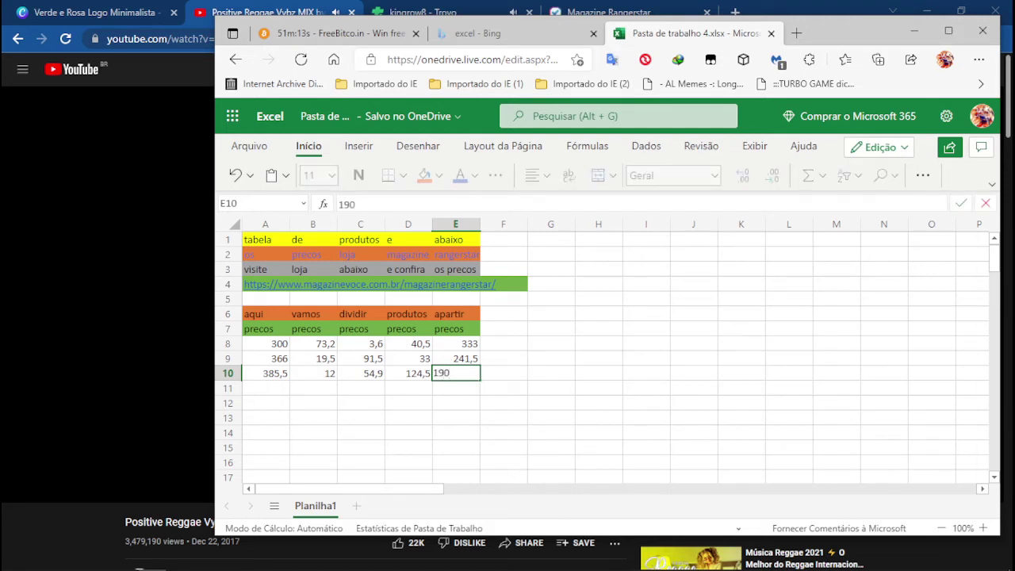
pyautogui.write(',50')
pyautogui.click(408, 402)
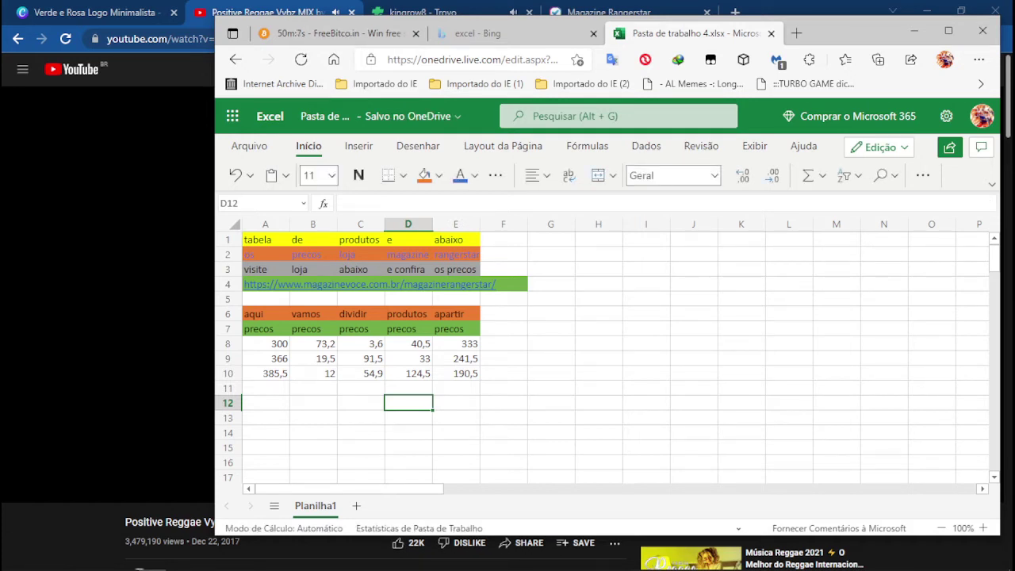
# Step: Enter the header precos in cell F7 and fill that cell with green
pyautogui.click(503, 329)
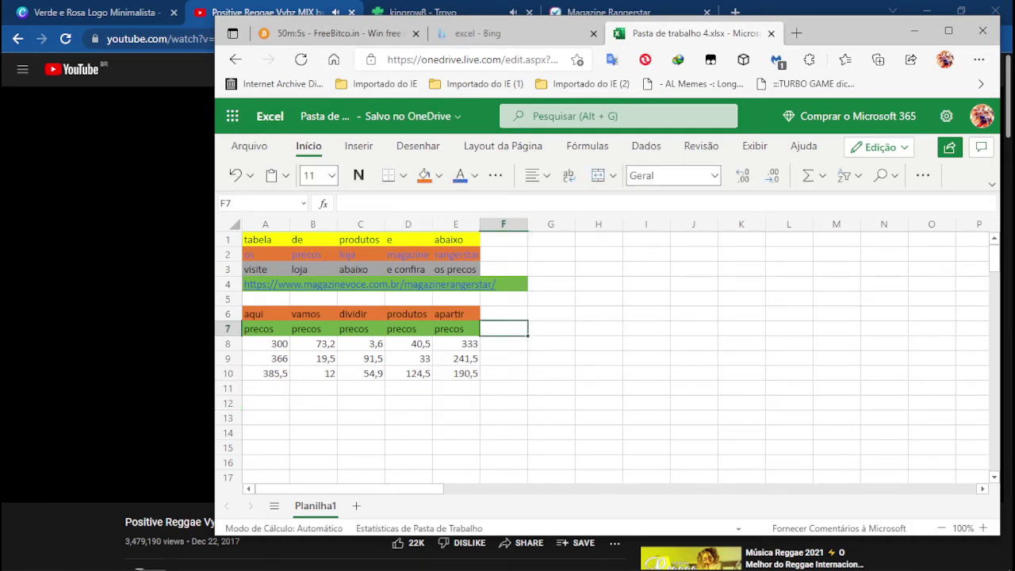
pyautogui.write('prec')
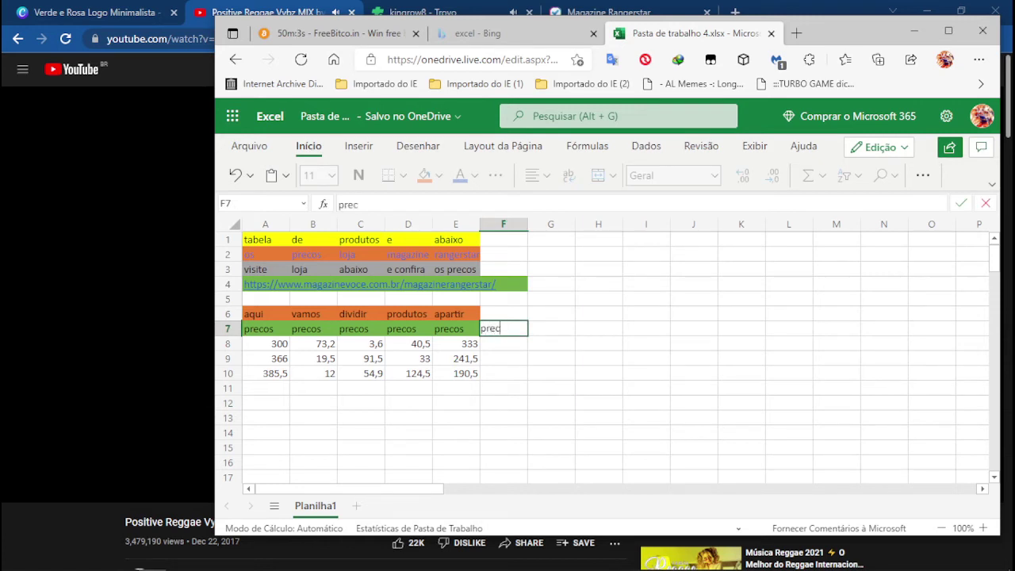
pyautogui.write('os')
pyautogui.press('Return')
pyautogui.press('Up')
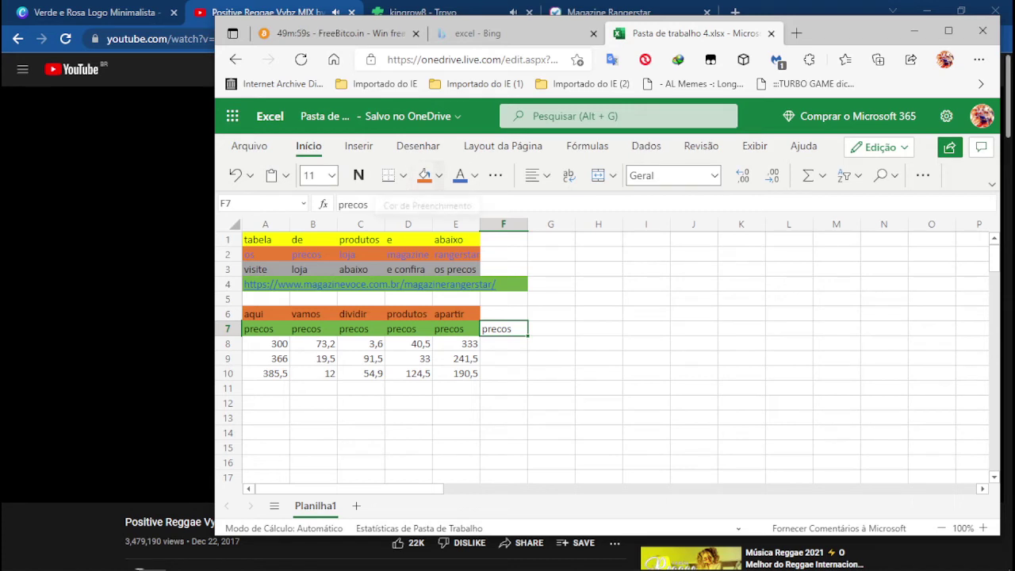
pyautogui.click(439, 175)
pyautogui.click(626, 232)
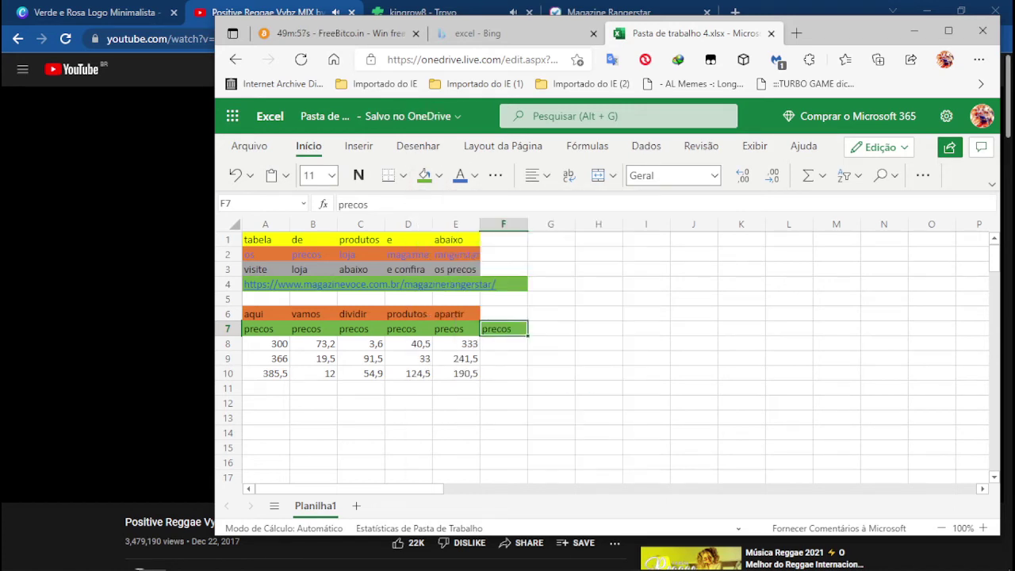
# Step: Enter the prices 183,00, 244,00 and 12,85 in cells F8 to F10
pyautogui.click(504, 344)
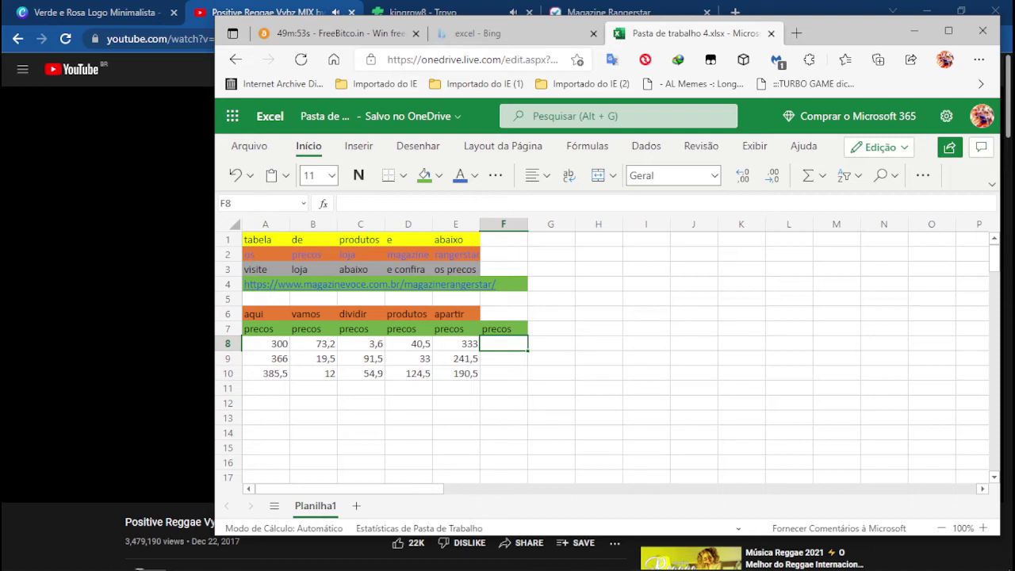
pyautogui.write('18')
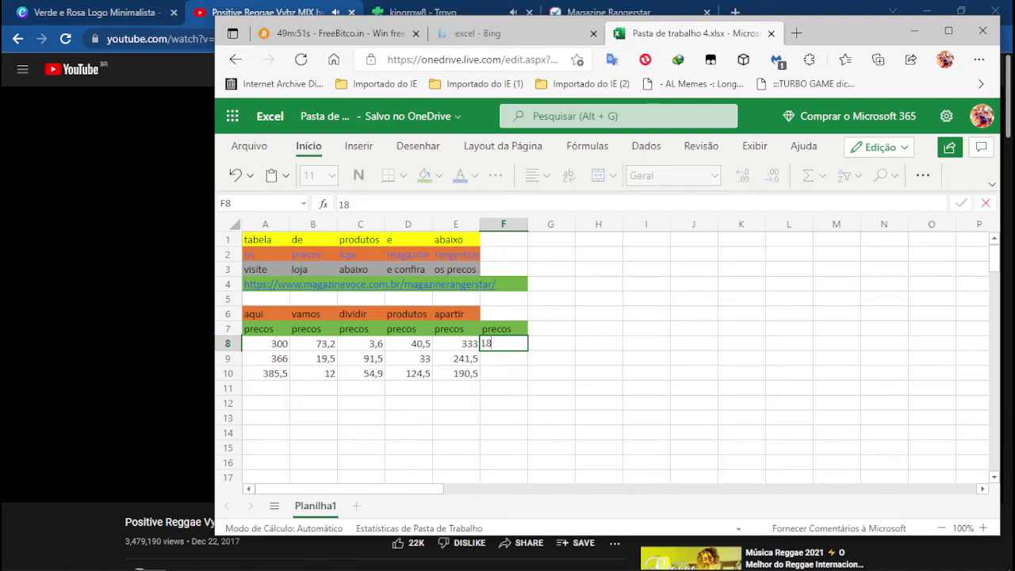
pyautogui.write('3,00')
pyautogui.click(456, 388)
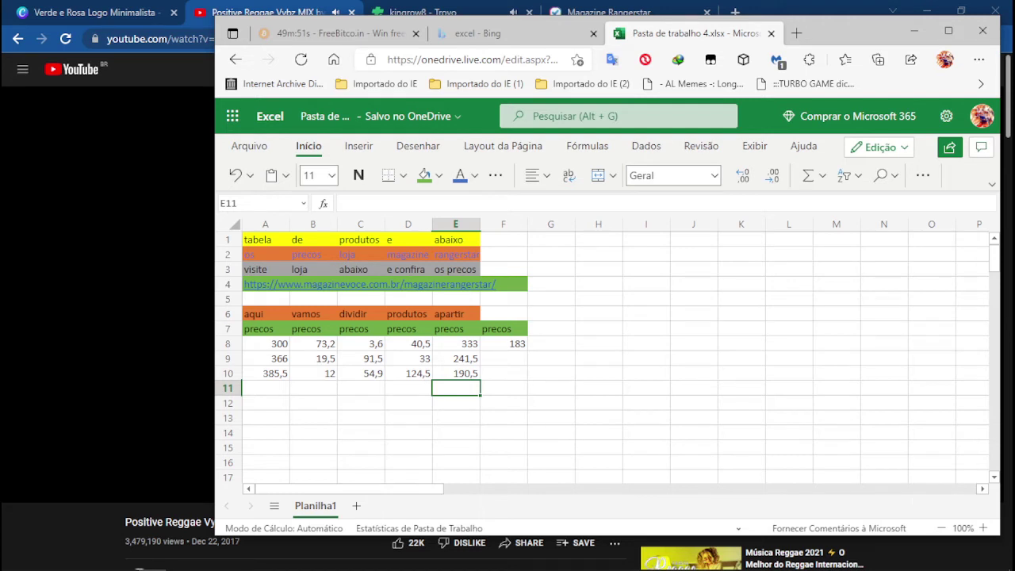
pyautogui.click(503, 358)
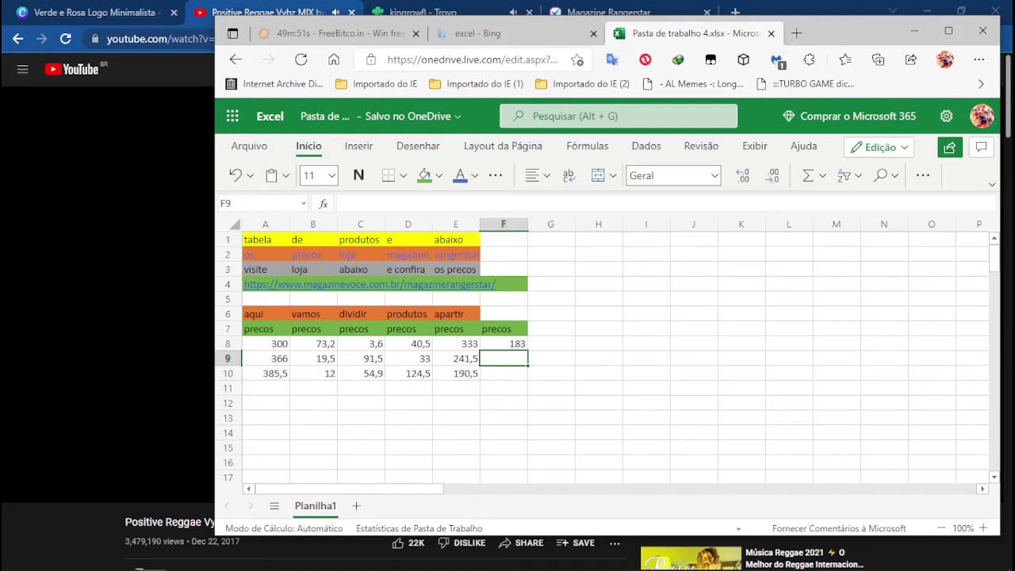
pyautogui.write('244')
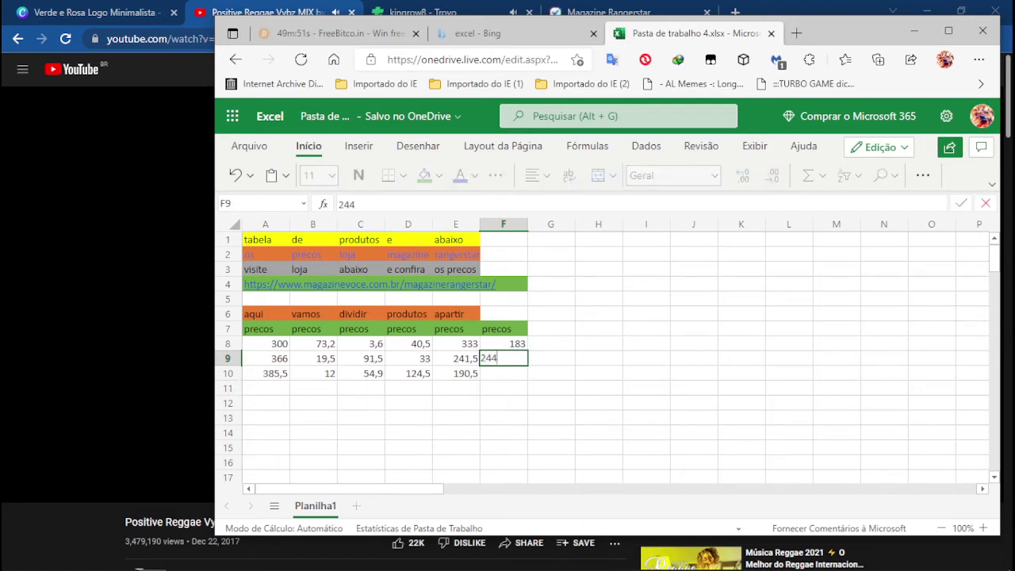
pyautogui.write(',00')
pyautogui.click(503, 388)
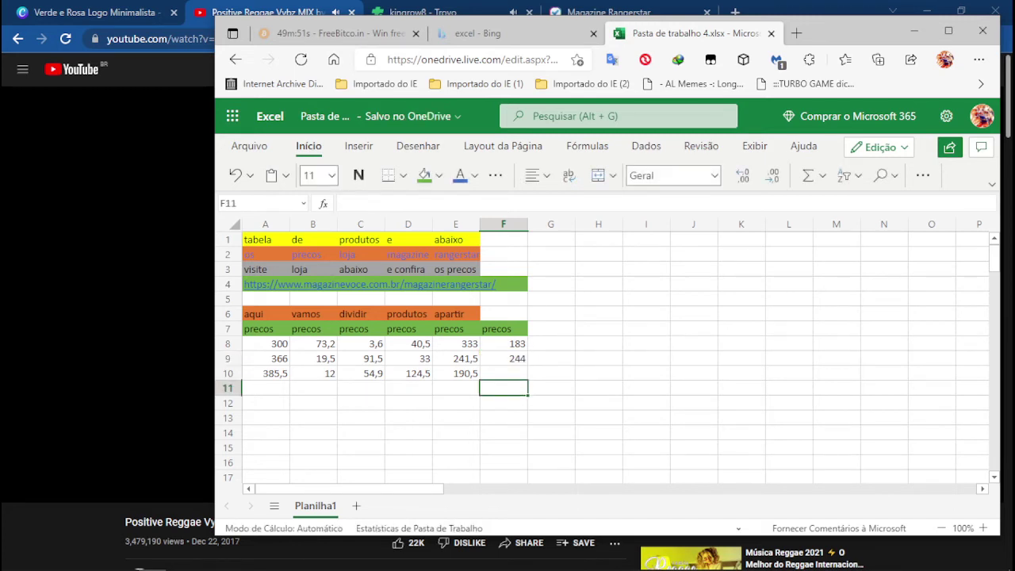
pyautogui.click(504, 374)
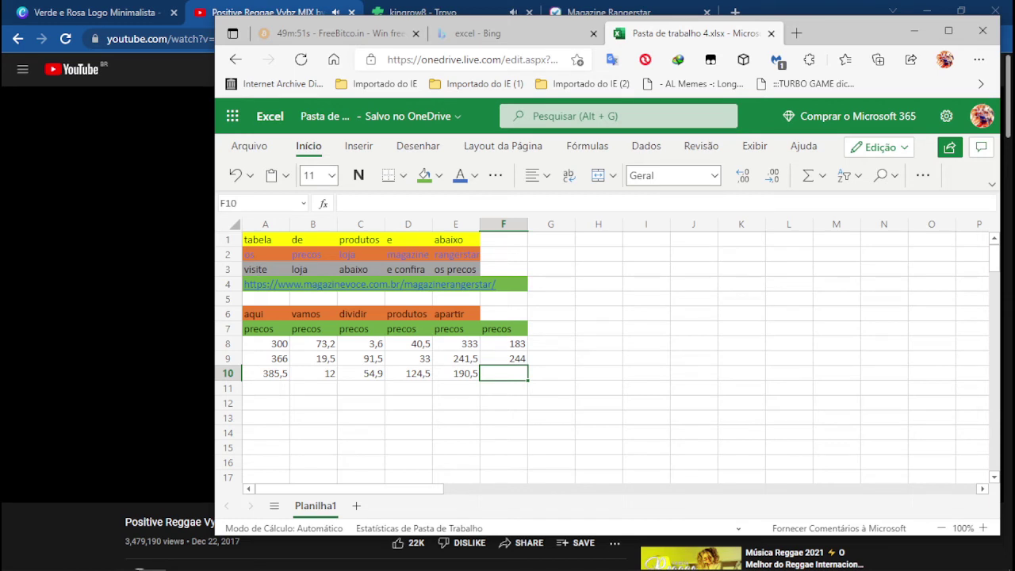
pyautogui.write('12')
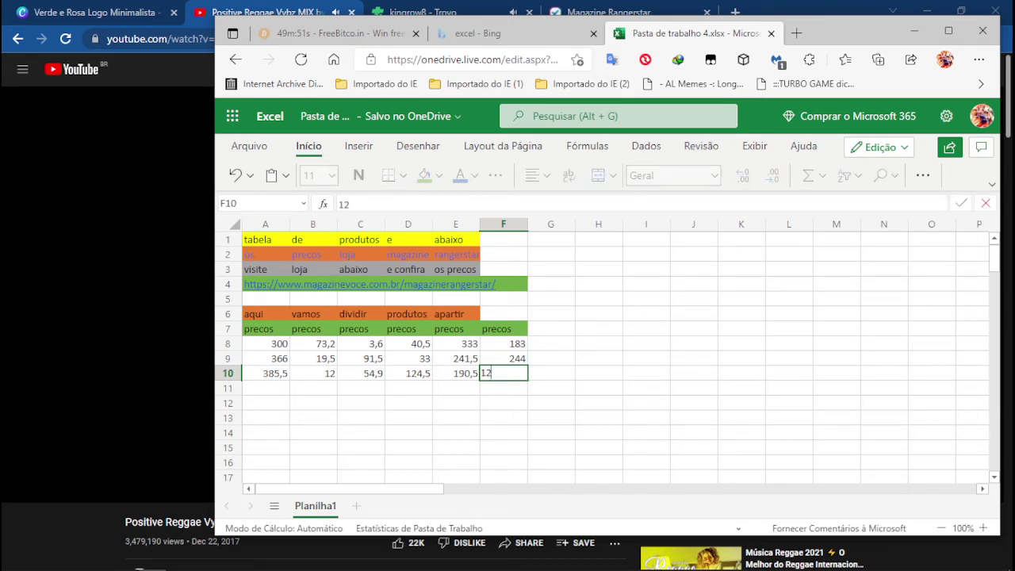
pyautogui.write(',85')
pyautogui.click(599, 433)
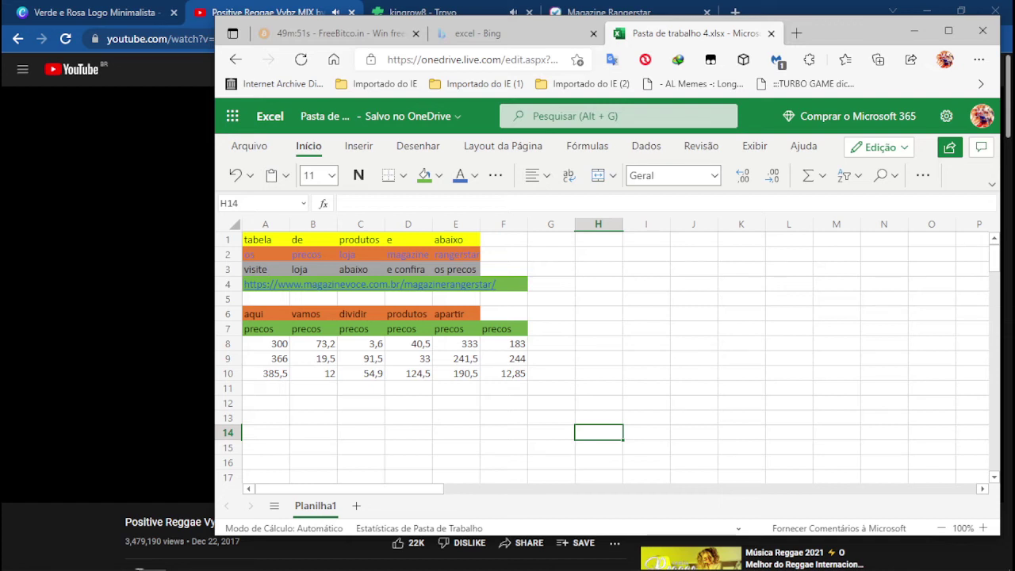
# Step: Fill the price cells A8:F10 with a light gold theme colour
pyautogui.moveTo(265, 344); pyautogui.dragTo(508, 373)
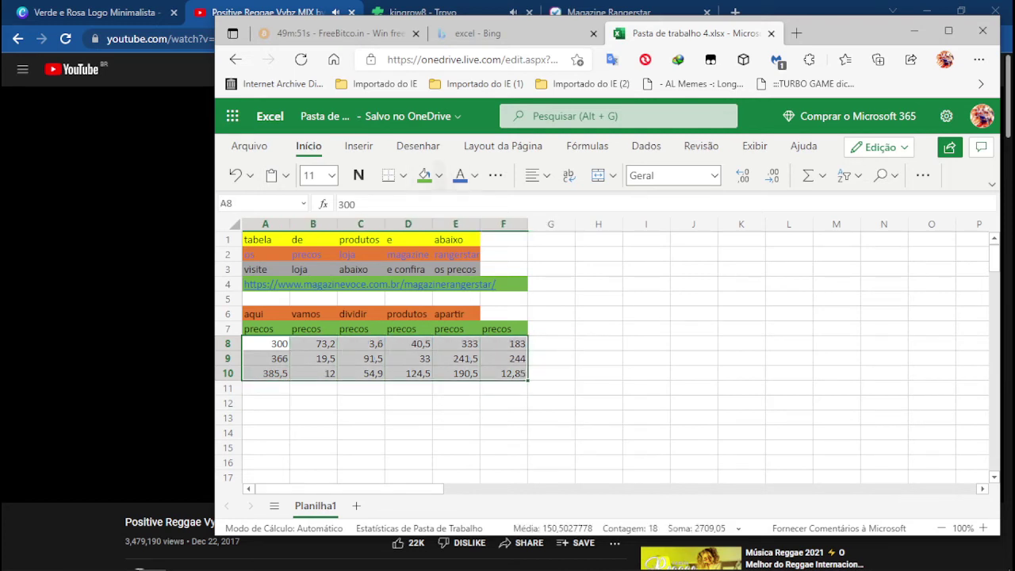
pyautogui.click(439, 175)
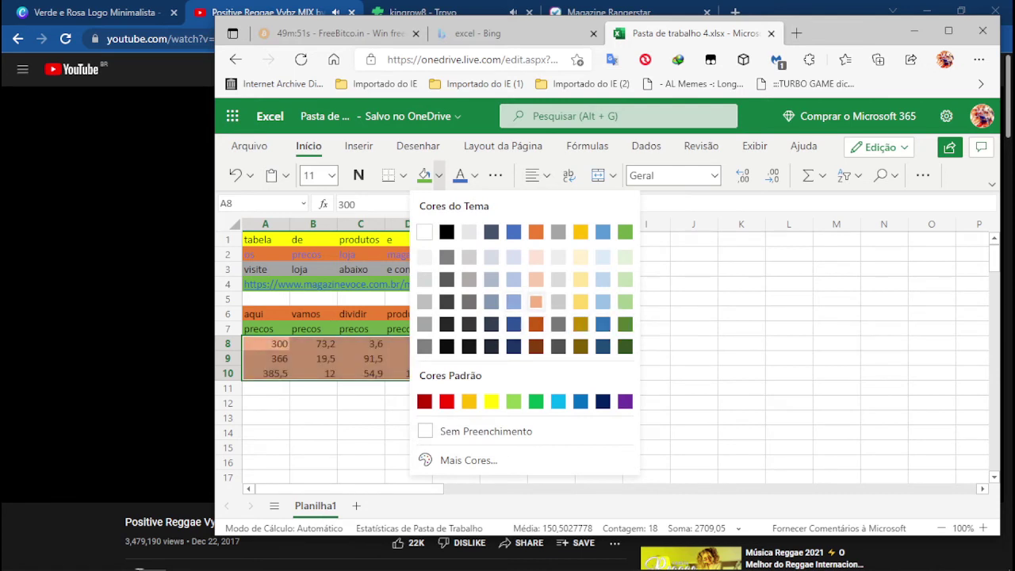
pyautogui.click(580, 301)
pyautogui.click(551, 403)
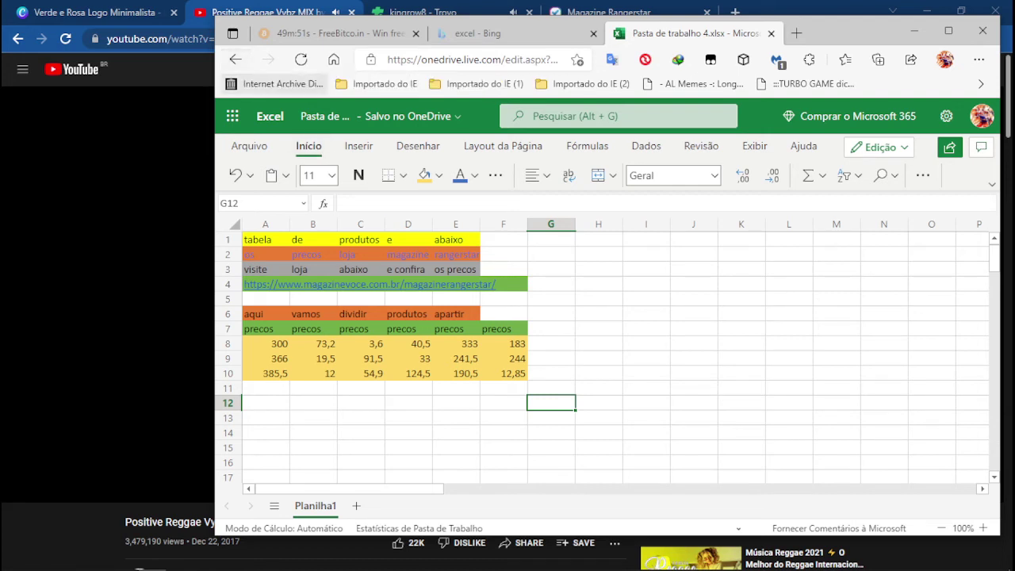
# Step: Save a copy of the workbook in the OneDrive root folder under the name tabela de produtos
pyautogui.click(249, 146)
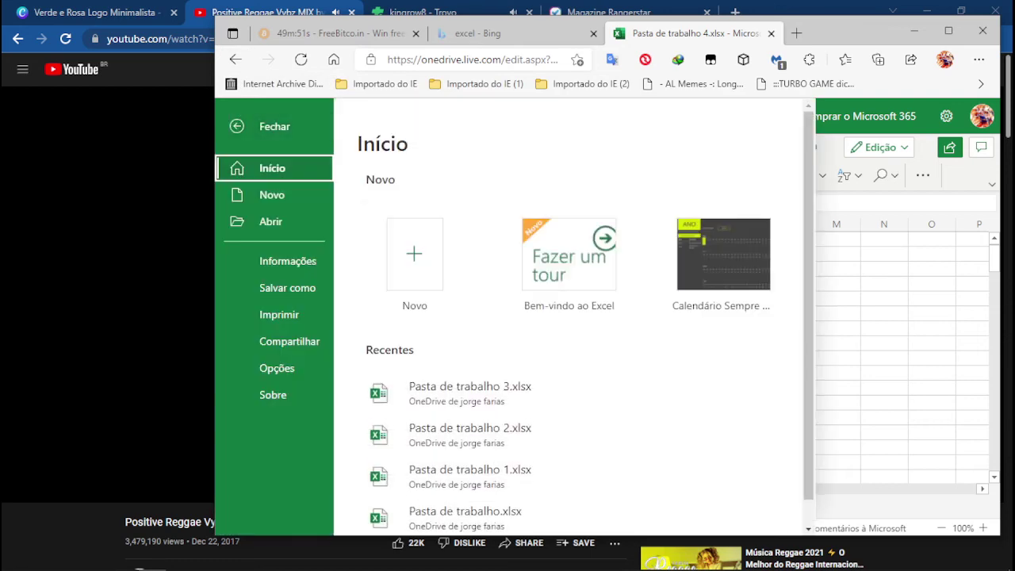
pyautogui.click(287, 288)
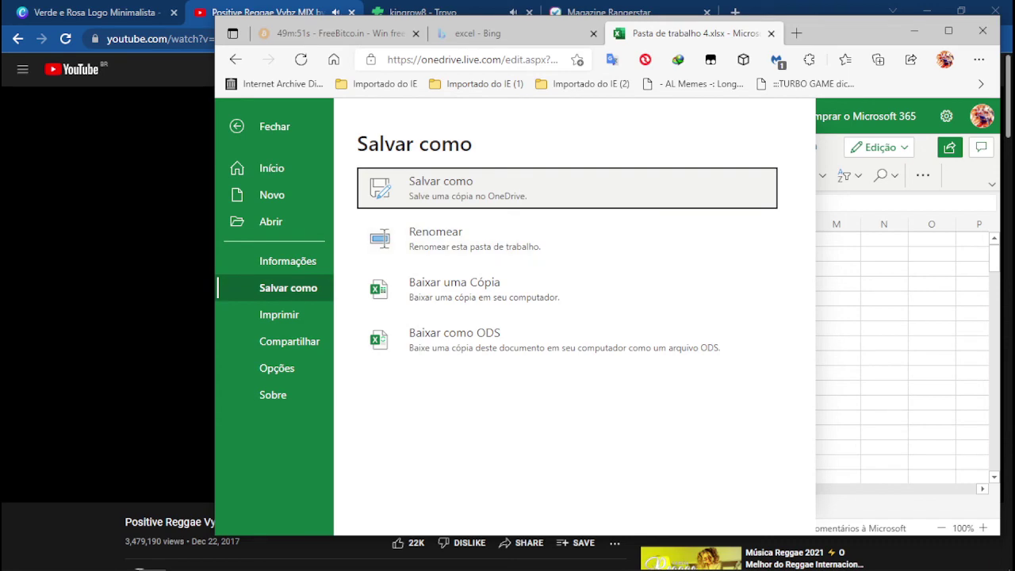
pyautogui.click(507, 189)
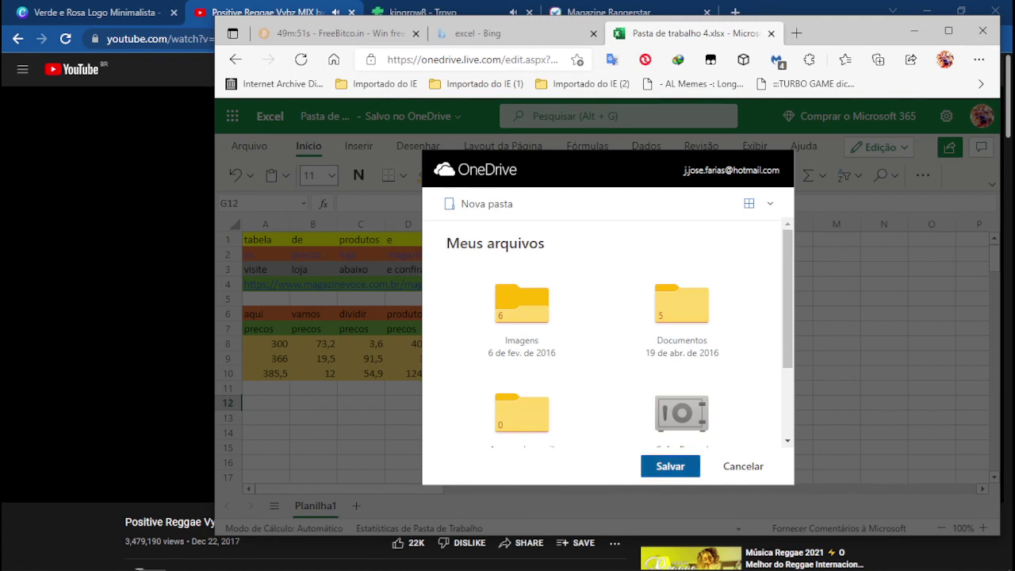
pyautogui.click(670, 466)
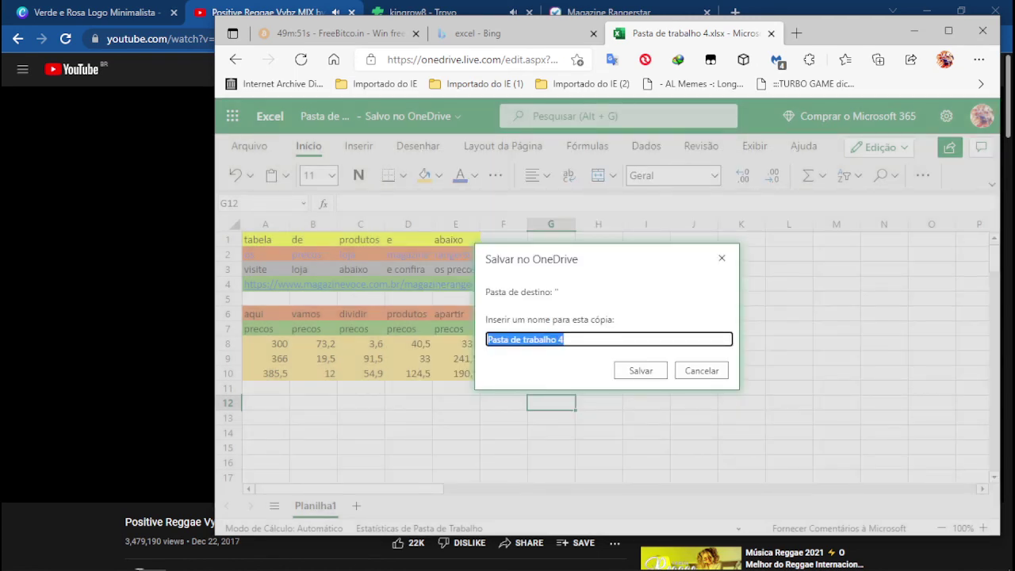
pyautogui.write('tabela')
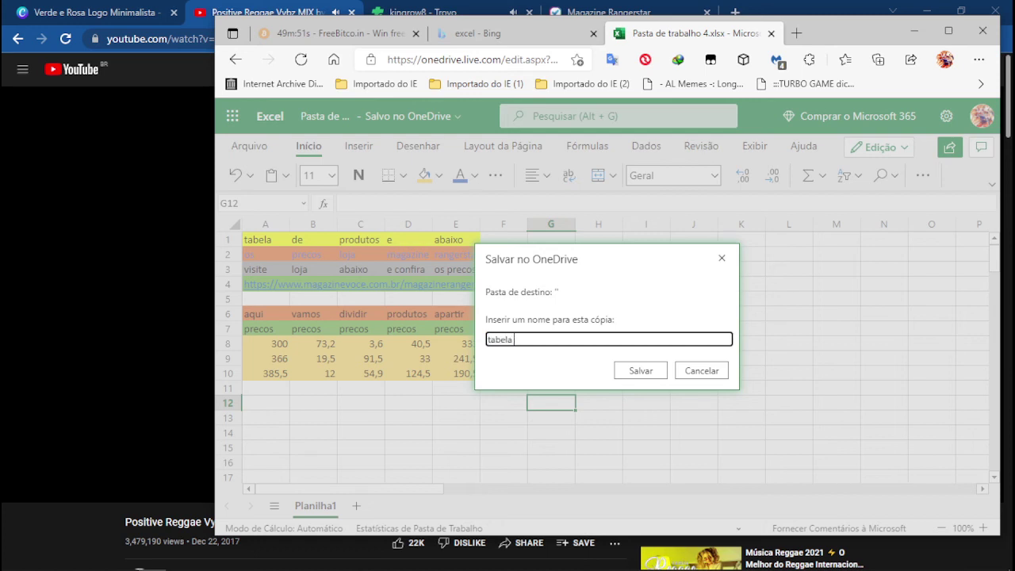
pyautogui.write(' de produtos')
pyautogui.press('Return')
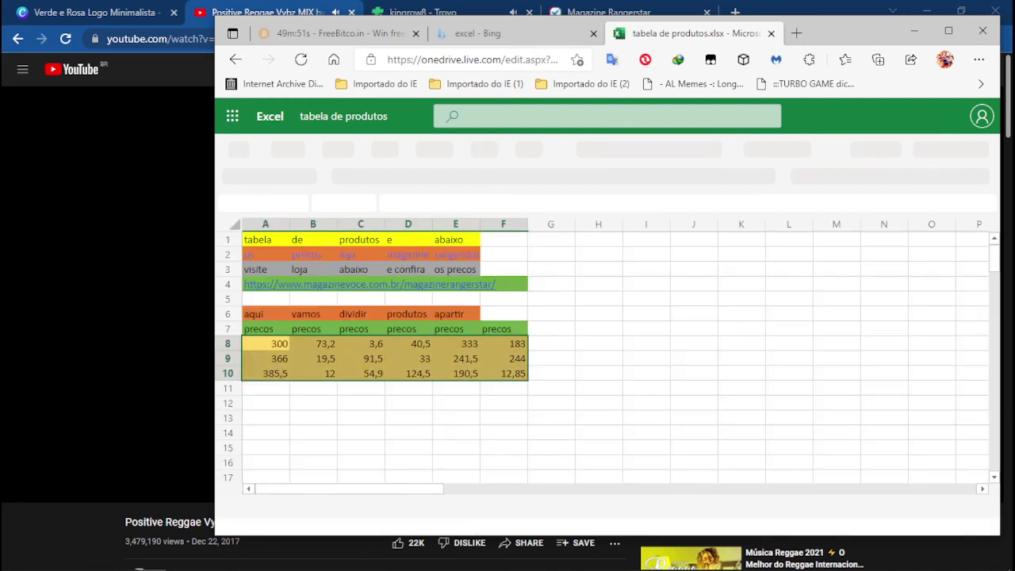
# Step: Copy the whole table in A1:F10, from the title row to the last row of prices
pyautogui.click(550, 388)
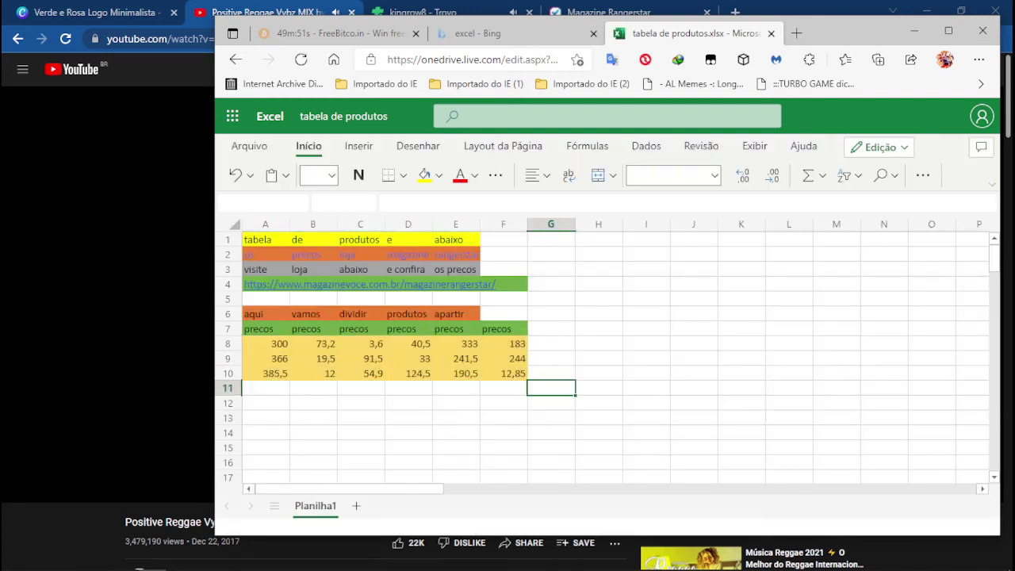
pyautogui.moveTo(505, 373); pyautogui.dragTo(266, 239)
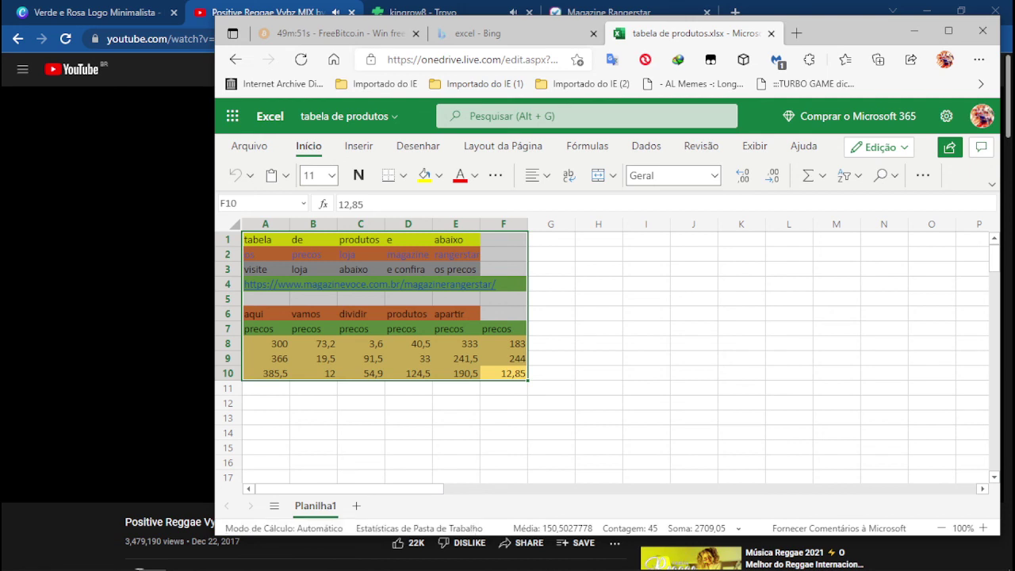
pyautogui.rightClick(290, 299)
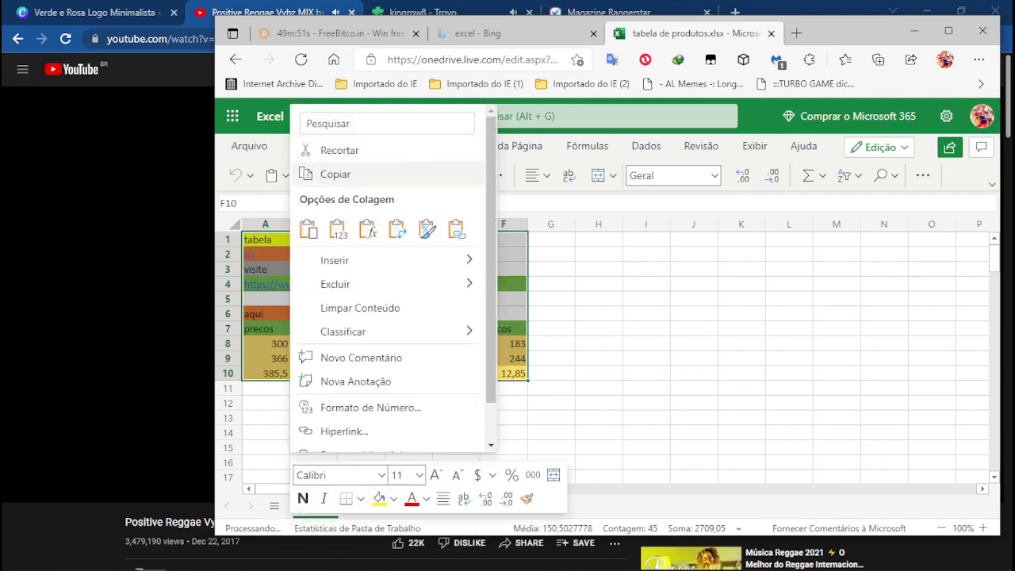
pyautogui.click(336, 174)
pyautogui.click(598, 314)
pyautogui.click(599, 389)
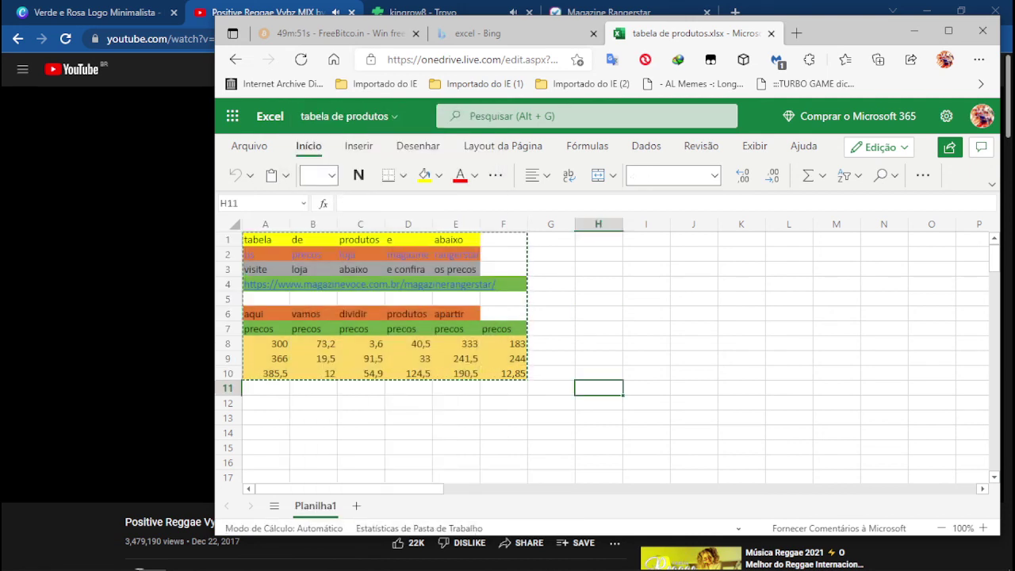
pyautogui.click(599, 403)
pyautogui.write('p')
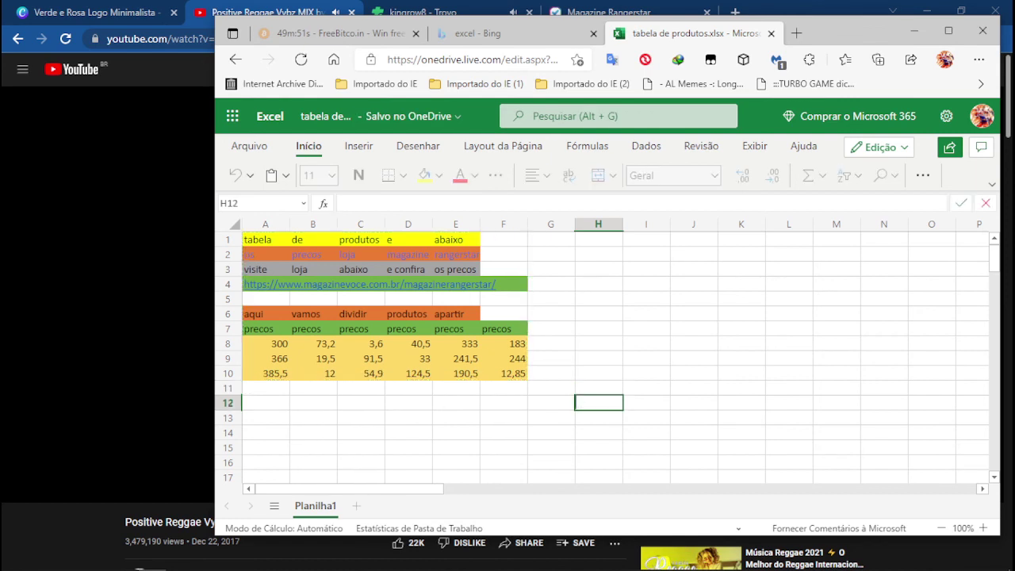
pyautogui.press('Escape')
pyautogui.press('Down')
pyautogui.press('Down')
pyautogui.press('Down')
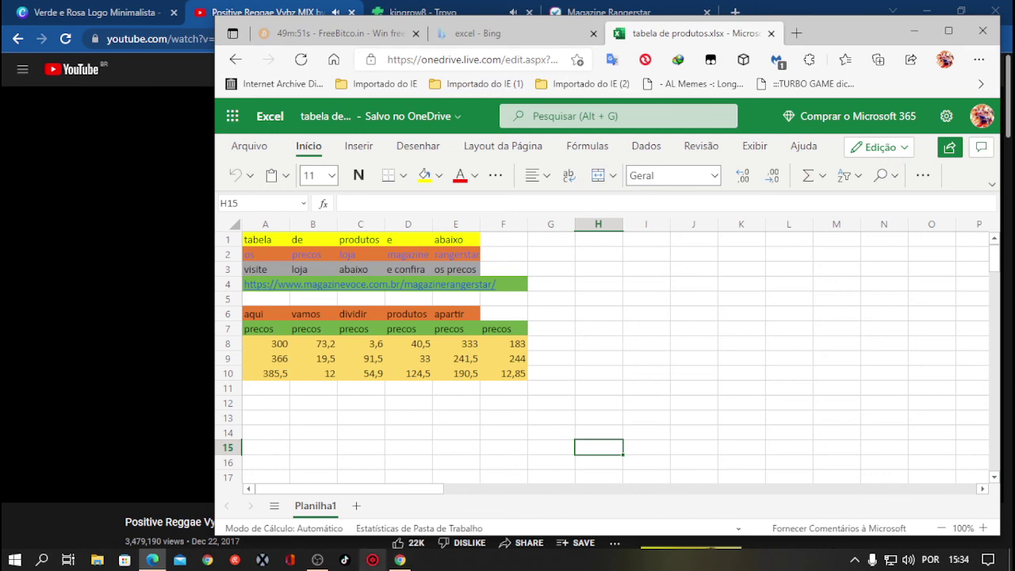
# Step: Check the OBS window, and switch to the Magazine Rangerstar page in Chrome to look through its recommended products
pyautogui.click(317, 560)
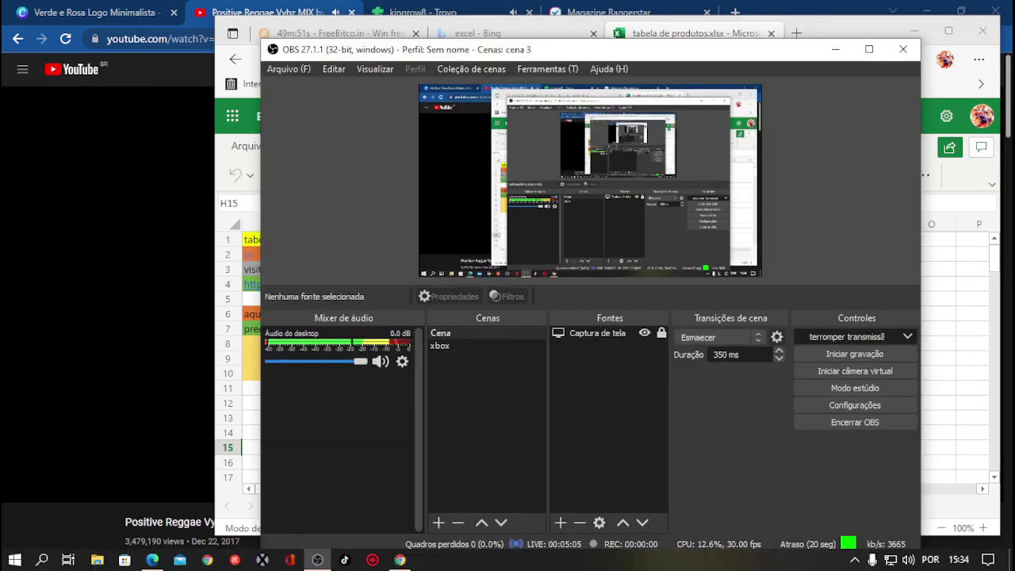
pyautogui.click(400, 560)
pyautogui.click(609, 13)
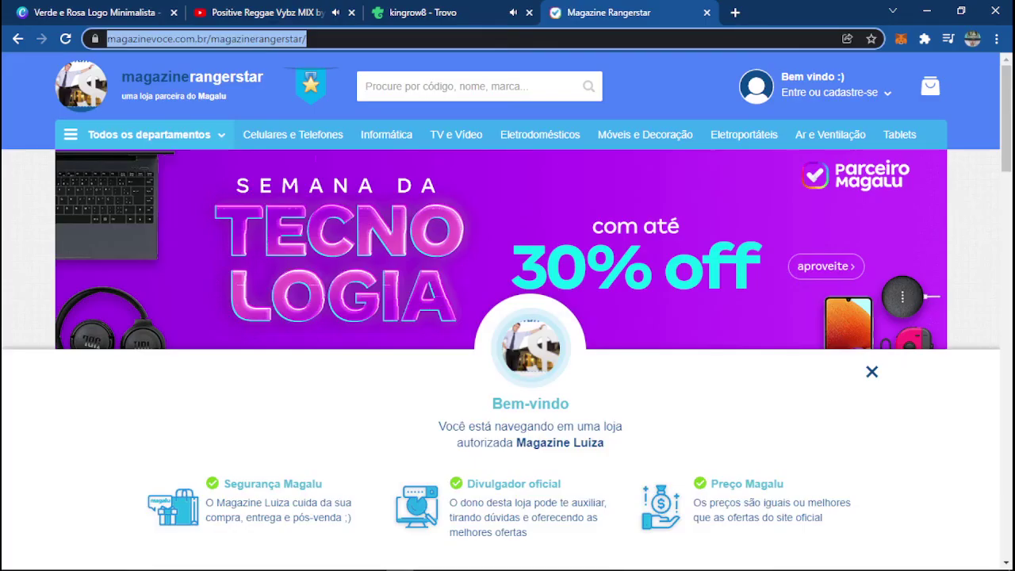
pyautogui.scroll(-2, 508, 206)
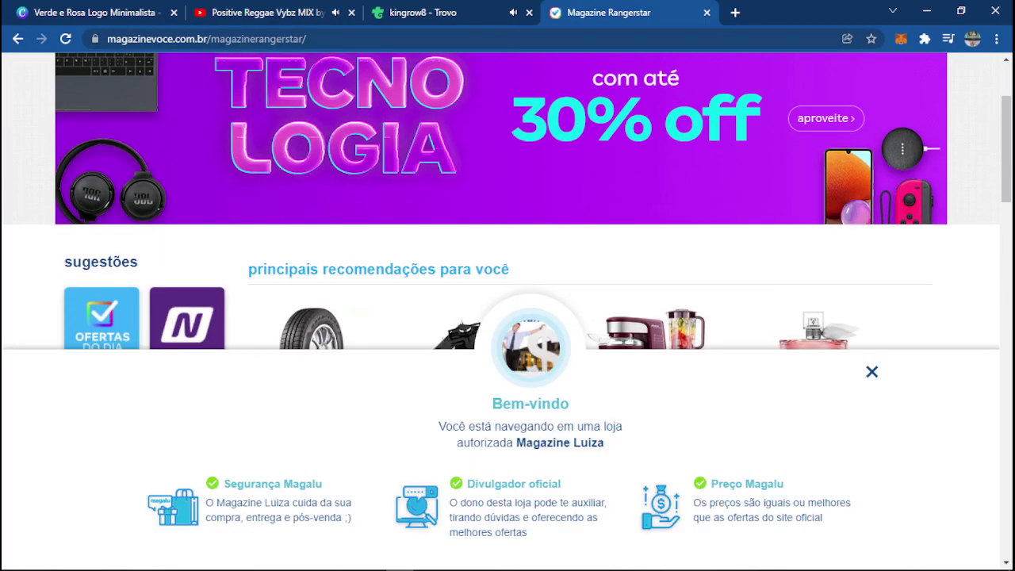
pyautogui.scroll(-2, 507, 317)
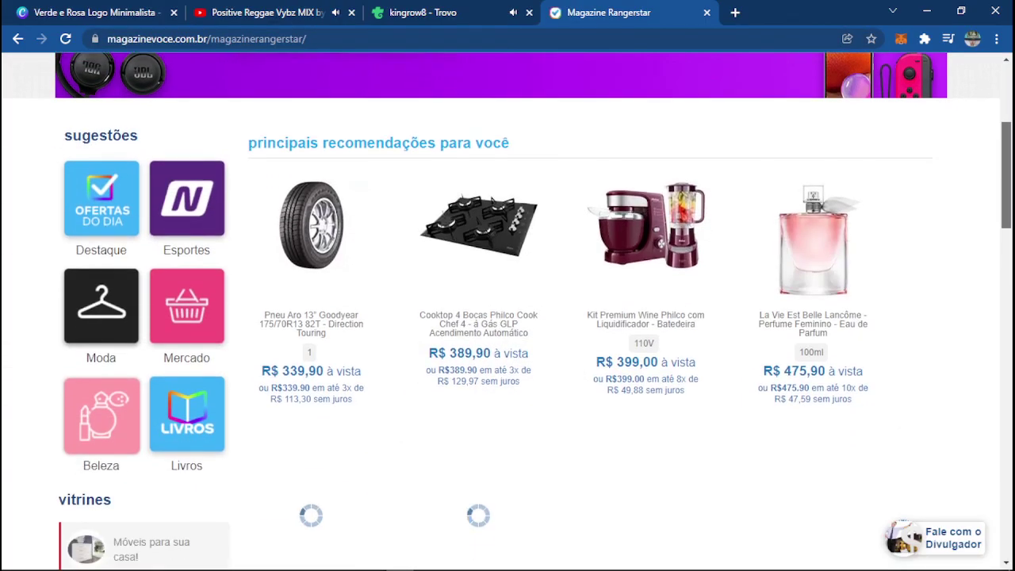
pyautogui.moveTo(1006, 175); pyautogui.dragTo(1006, 171)
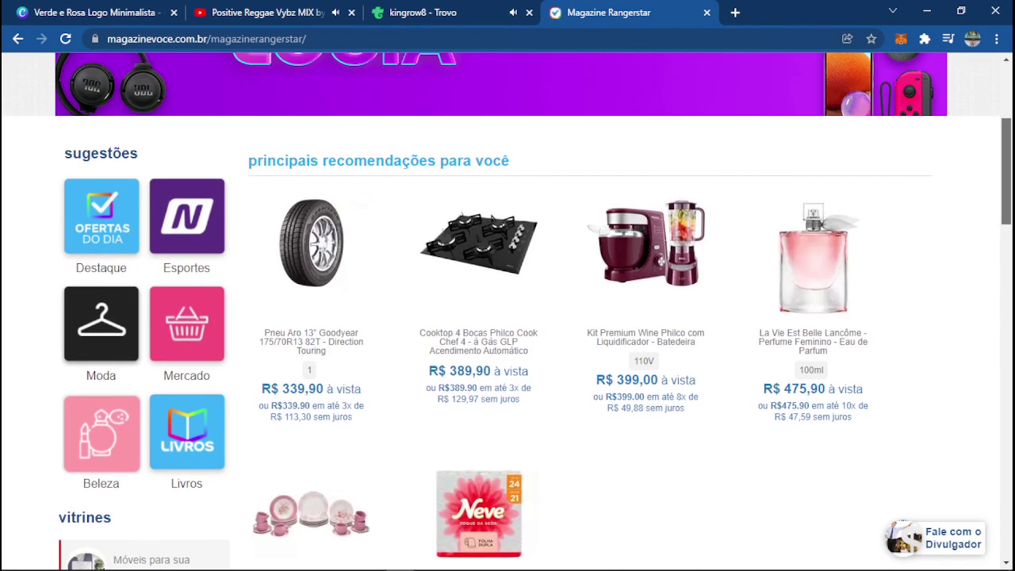